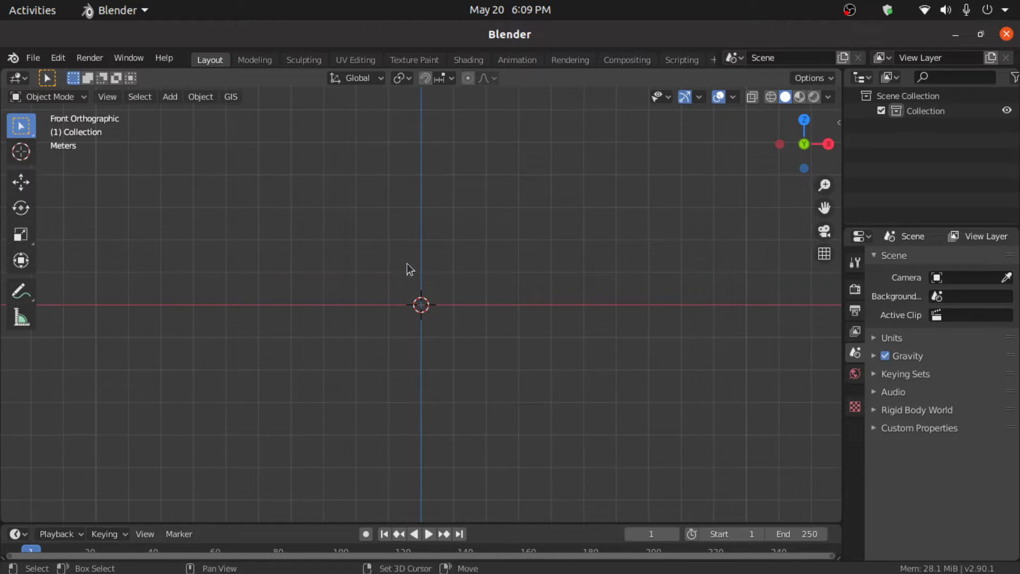
# - Add a Plane mesh, switch it into Edit Mode, and begin a 90° rotation about X
pyautogui.hotkey('shift', 'a')
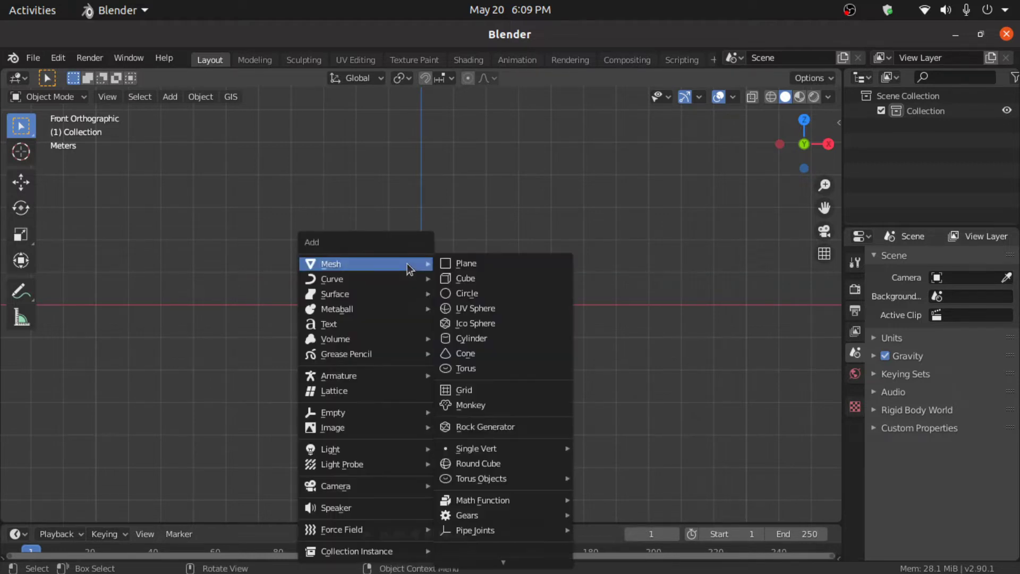
pyautogui.click(467, 264)
pyautogui.click(47, 96)
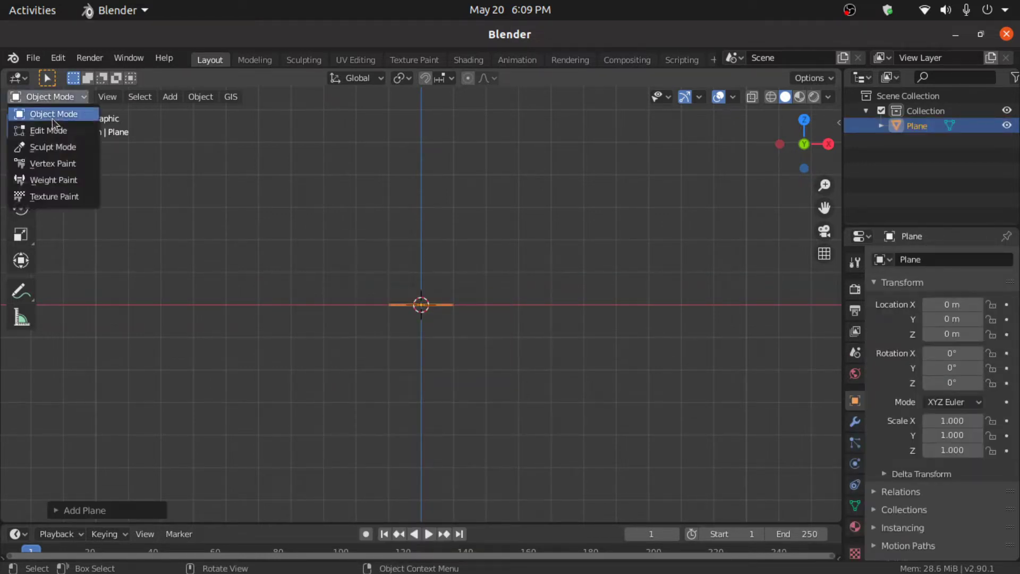
pyautogui.click(52, 127)
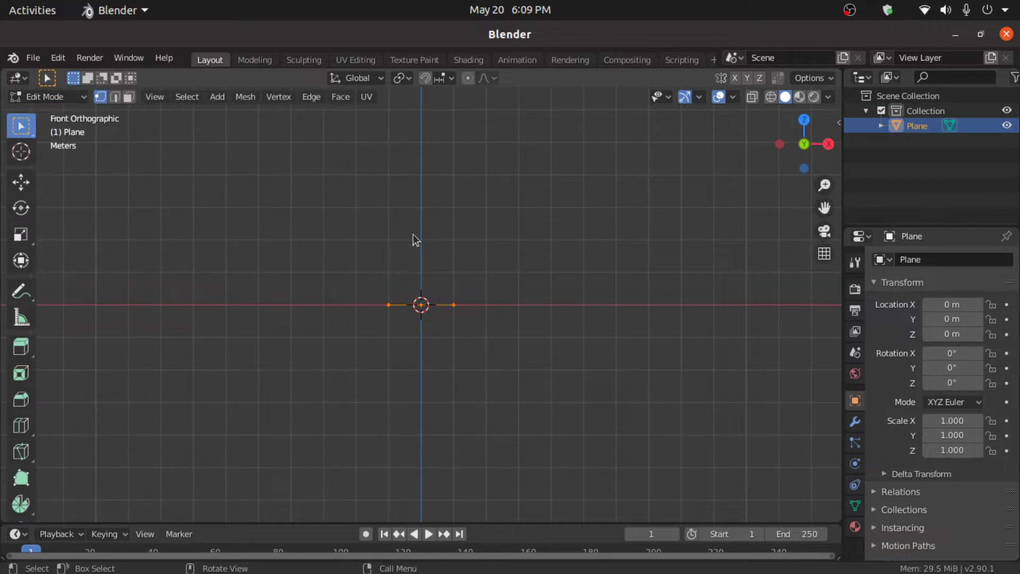
pyautogui.write('rx90')
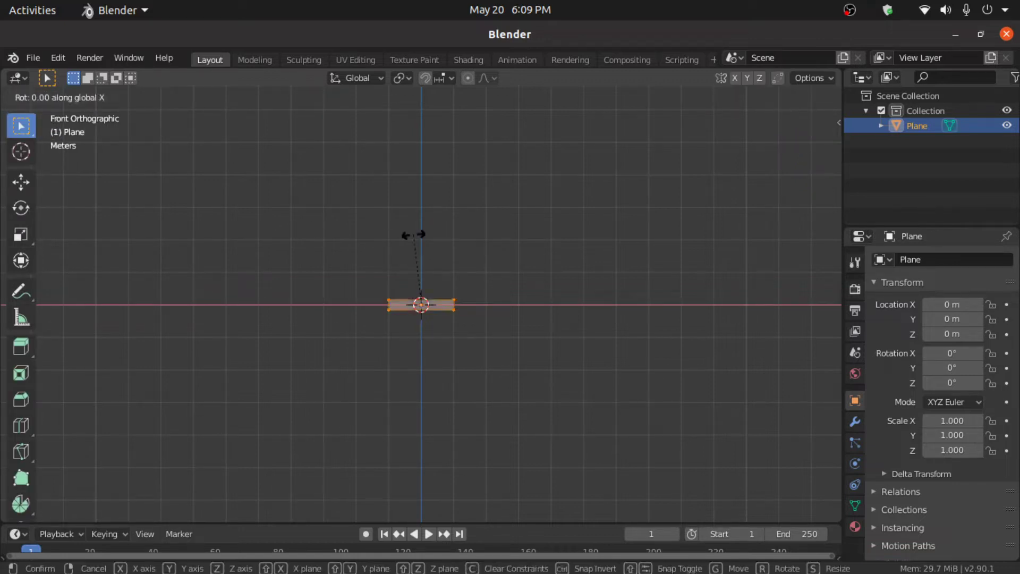
# - Stand the plane upright with the 90° X rotation and scale it to 0.5
pyautogui.press('Return')
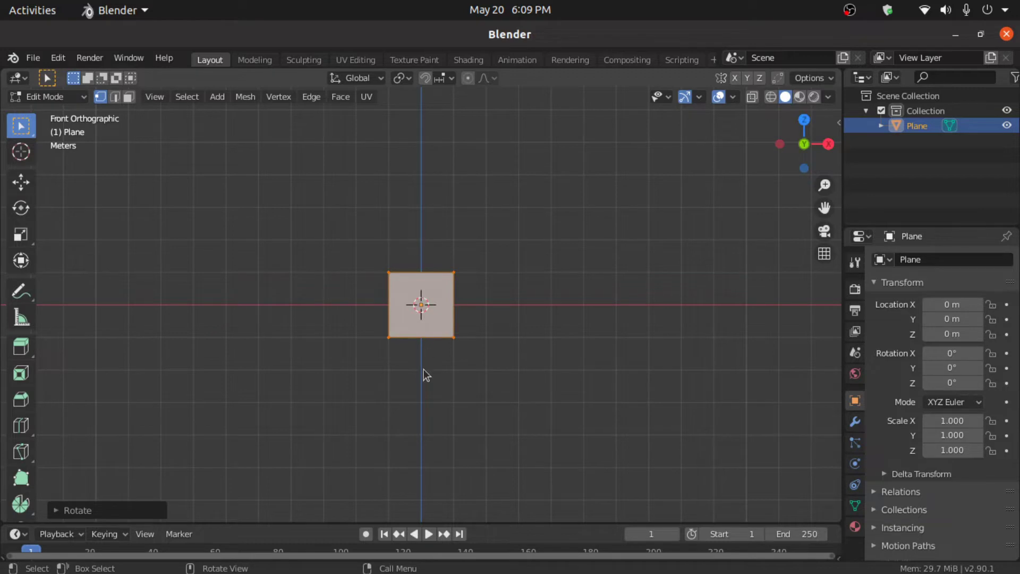
pyautogui.scroll(5, 423, 369)
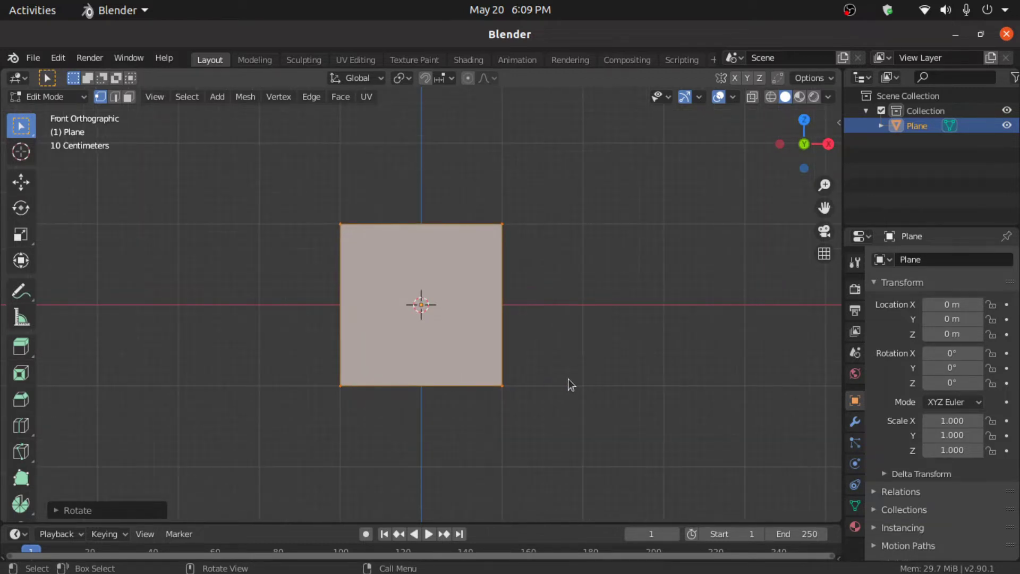
pyautogui.write('s.5')
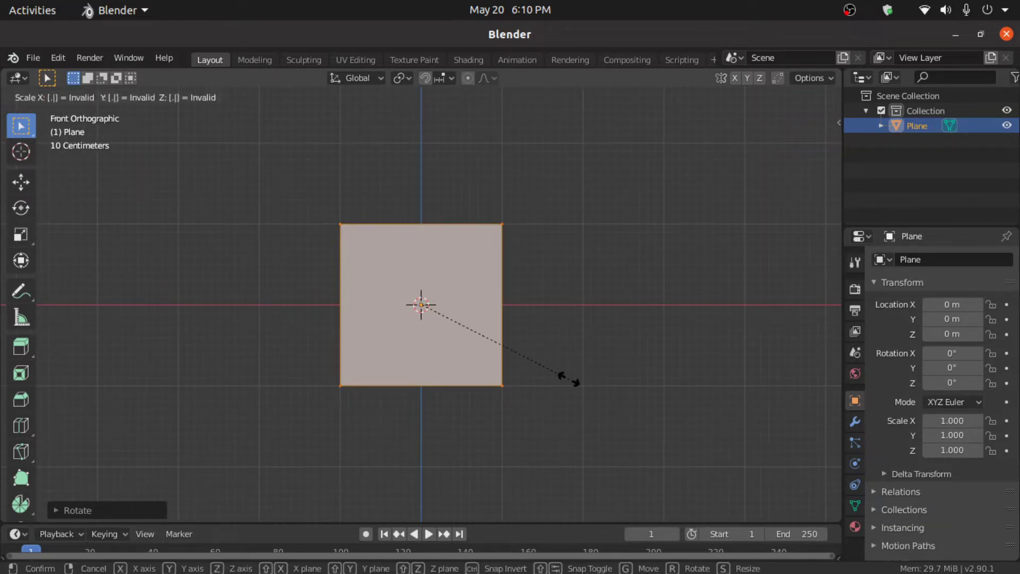
pyautogui.press('Return')
# - Narrow the plane to 0.7 of its width along X
pyautogui.scroll(3, 568, 378)
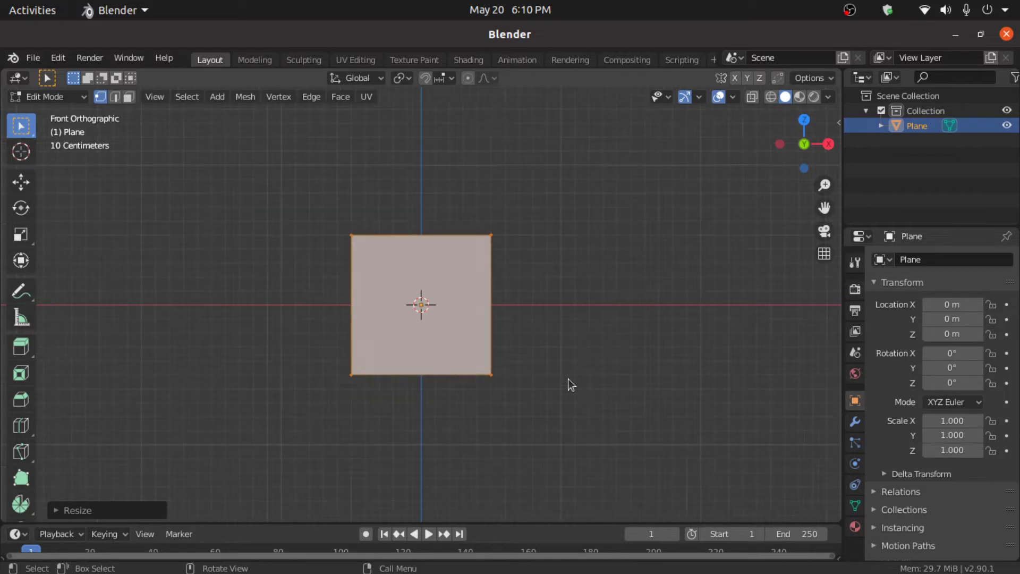
pyautogui.press('s')
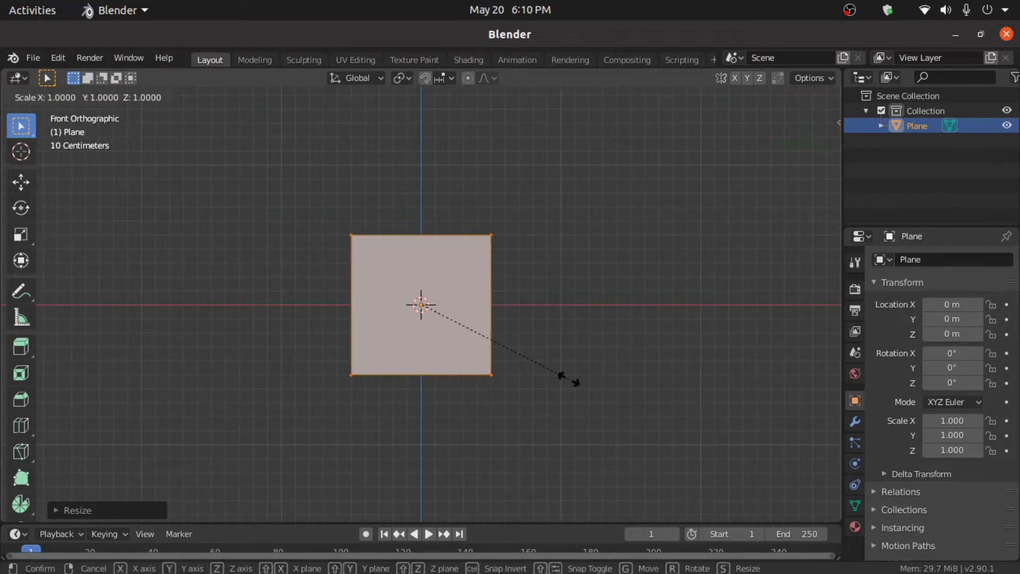
pyautogui.write('x')
pyautogui.write('.7')
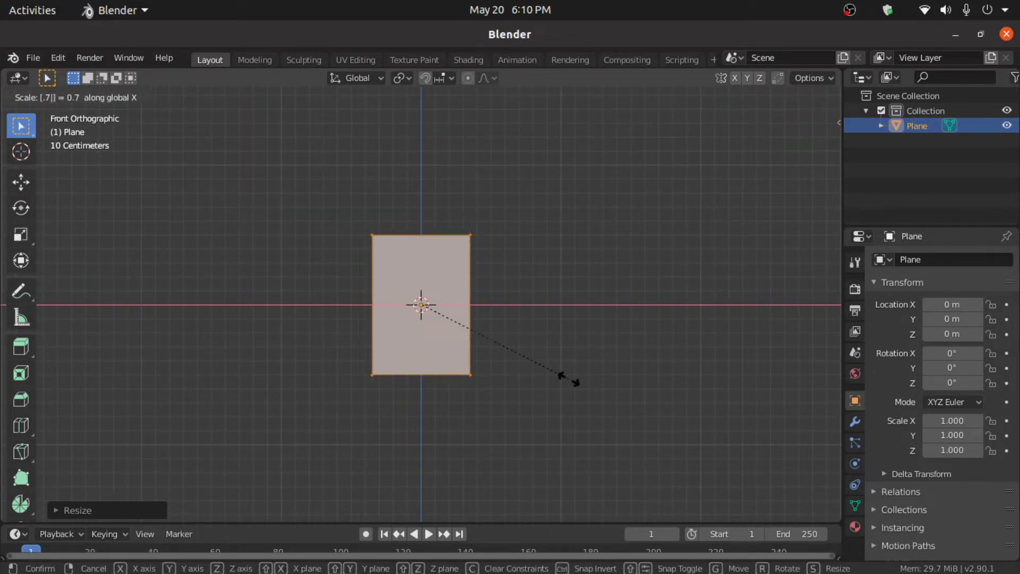
pyautogui.press('Return')
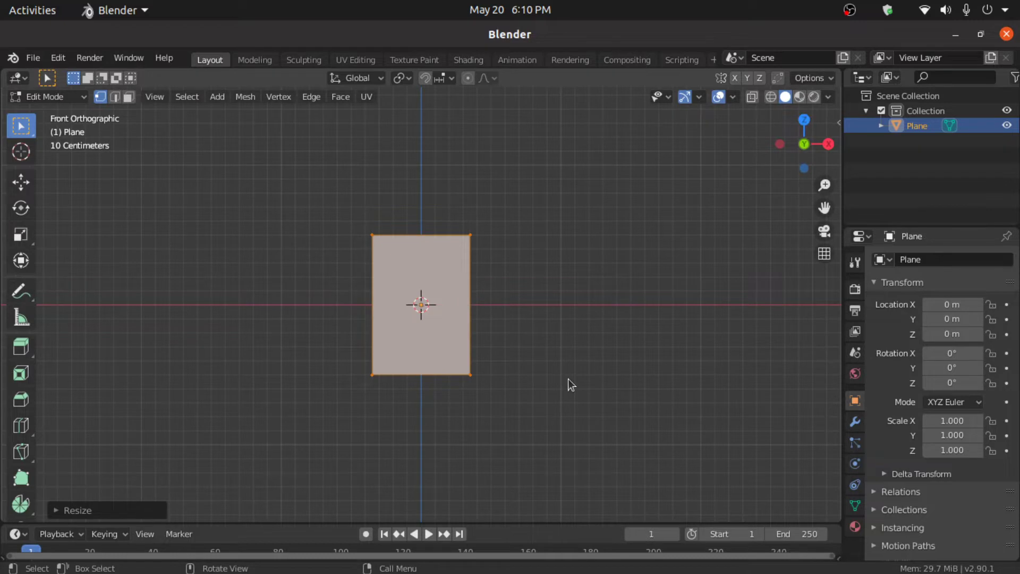
pyautogui.hotkey('ctrl', 'r')
# - Add a horizontal edge loop near the top and two unslid vertical loops
pyautogui.click(395, 305)
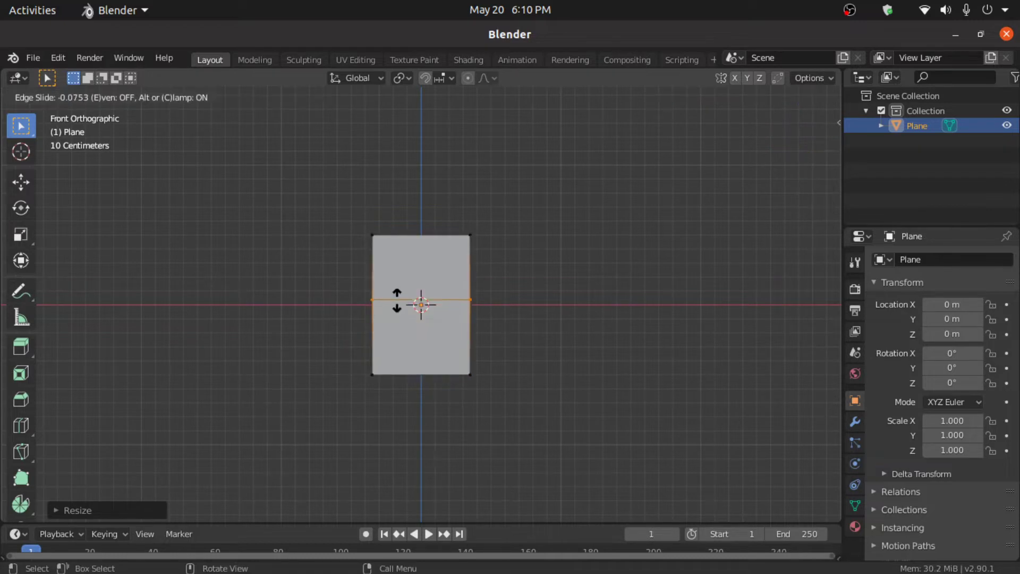
pyautogui.click(405, 257)
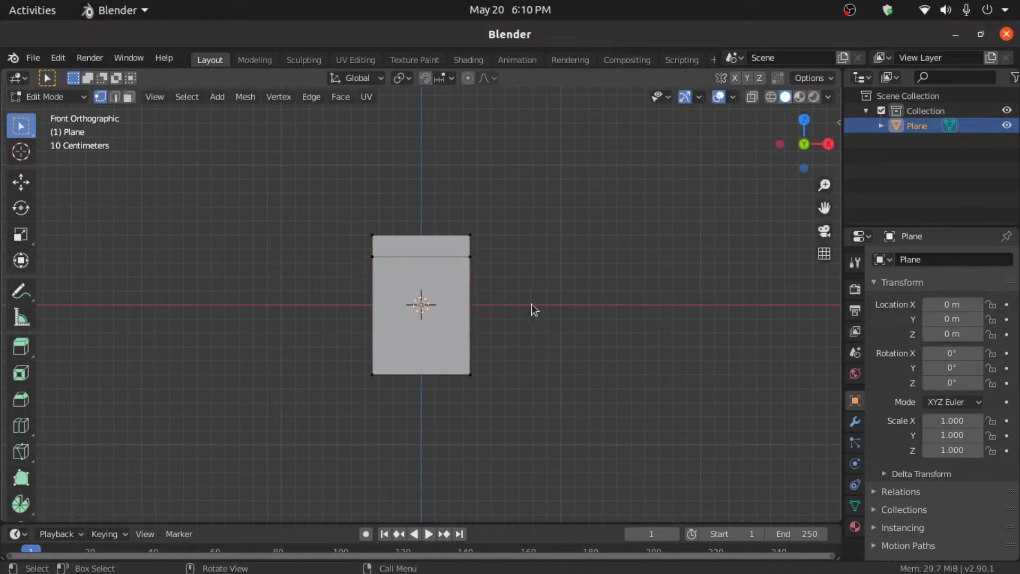
pyautogui.hotkey('ctrl', 'r')
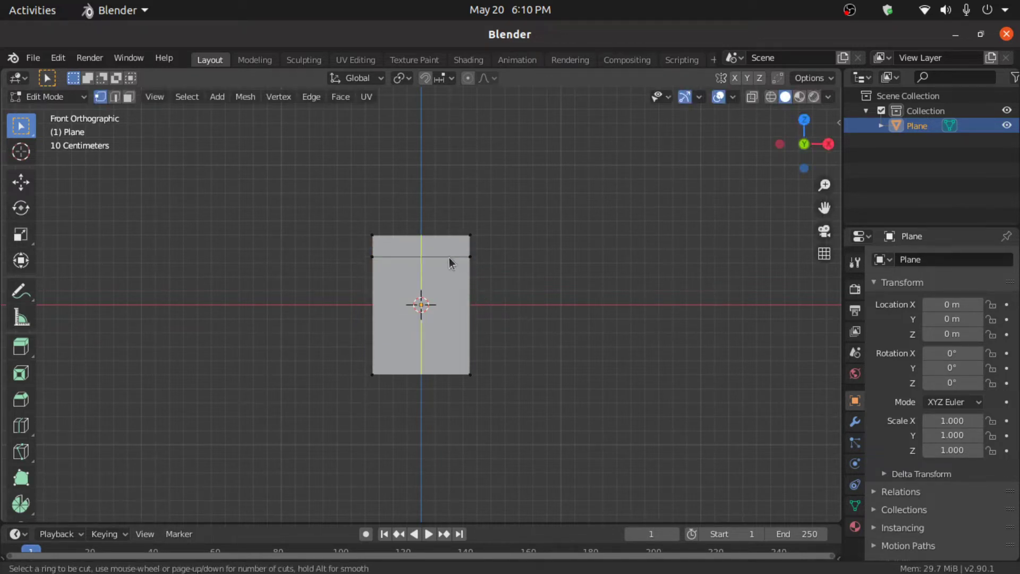
pyautogui.scroll(1, 436, 245)
pyautogui.click(437, 244)
pyautogui.rightClick(436, 244)
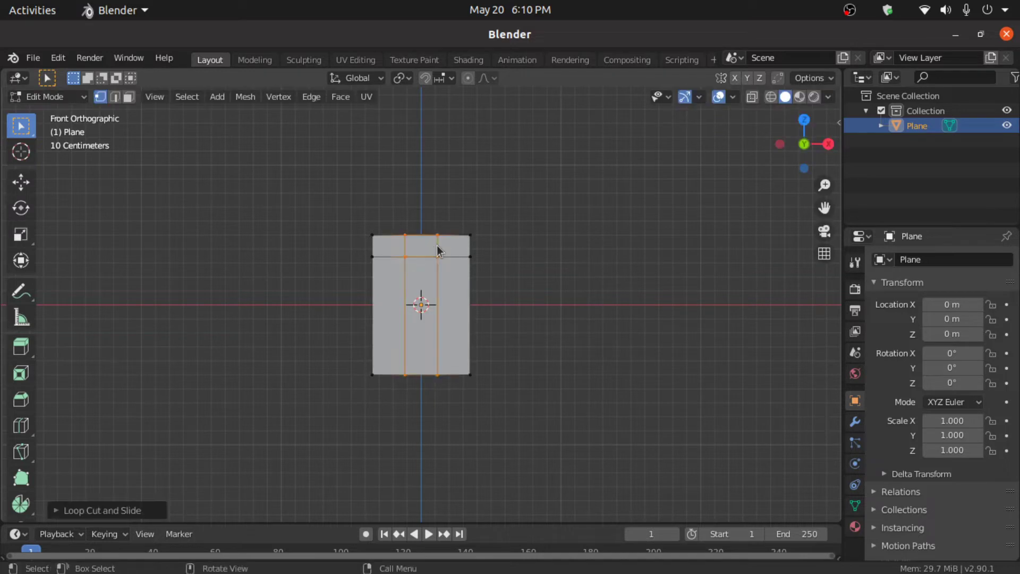
# - Scale the two vertical loops along X so they sit near the plane's sides
pyautogui.press('s')
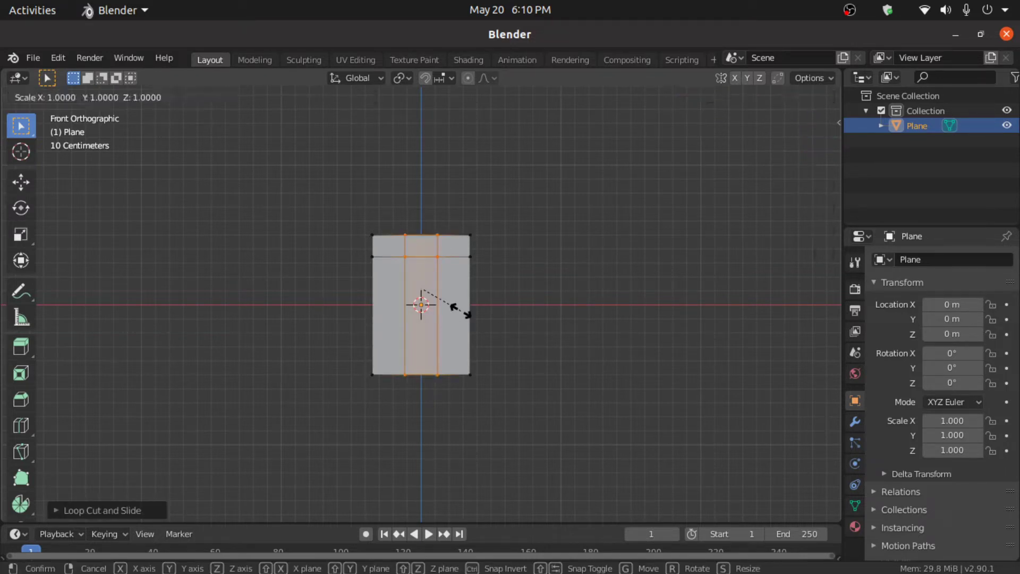
pyautogui.press('x')
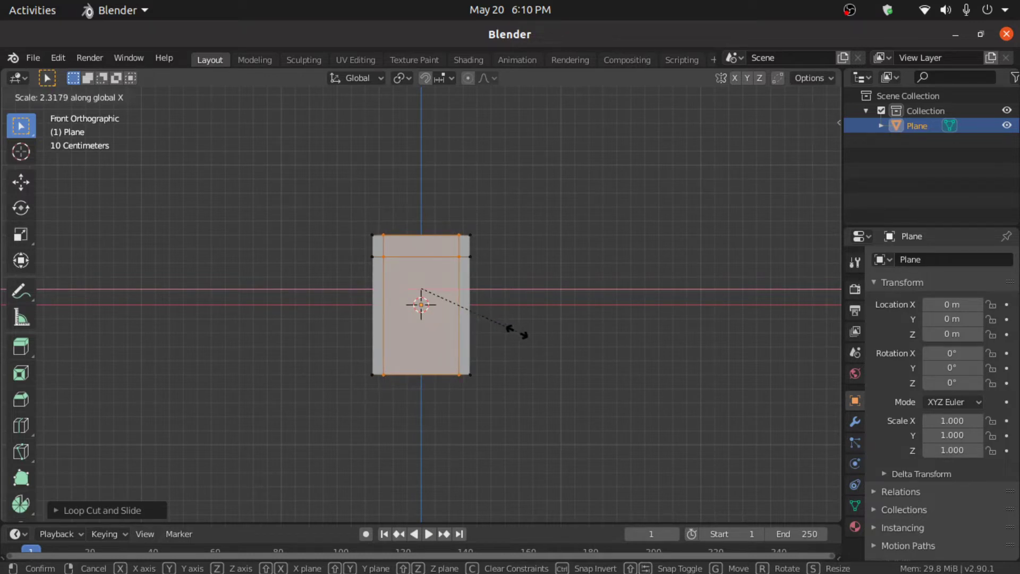
pyautogui.click(523, 334)
pyautogui.click(342, 269)
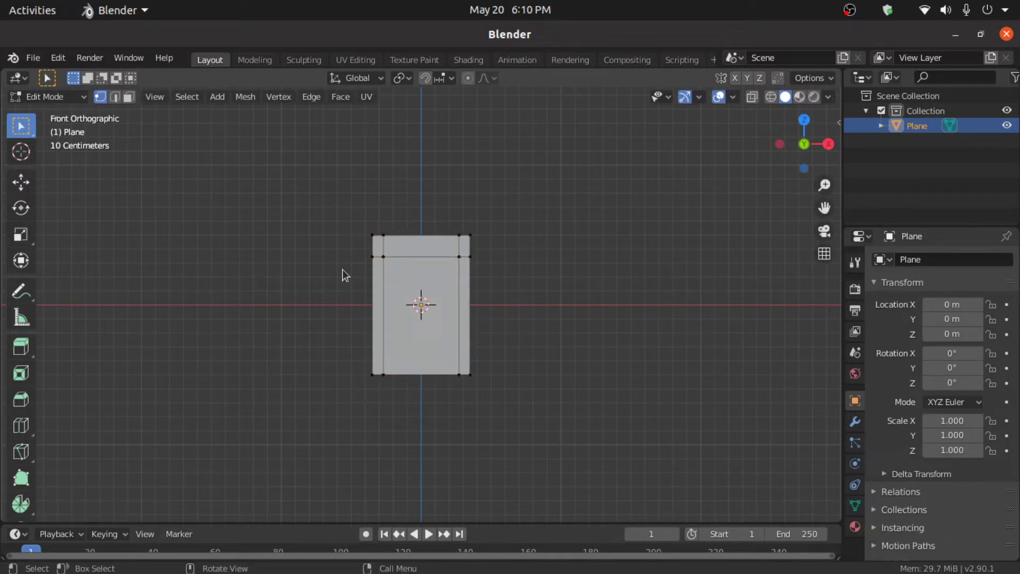
# - In face select, extrude the central face back along Y about 0.25 m
pyautogui.click(129, 97)
pyautogui.moveTo(308, 239); pyautogui.dragTo(325, 303, button='middle')
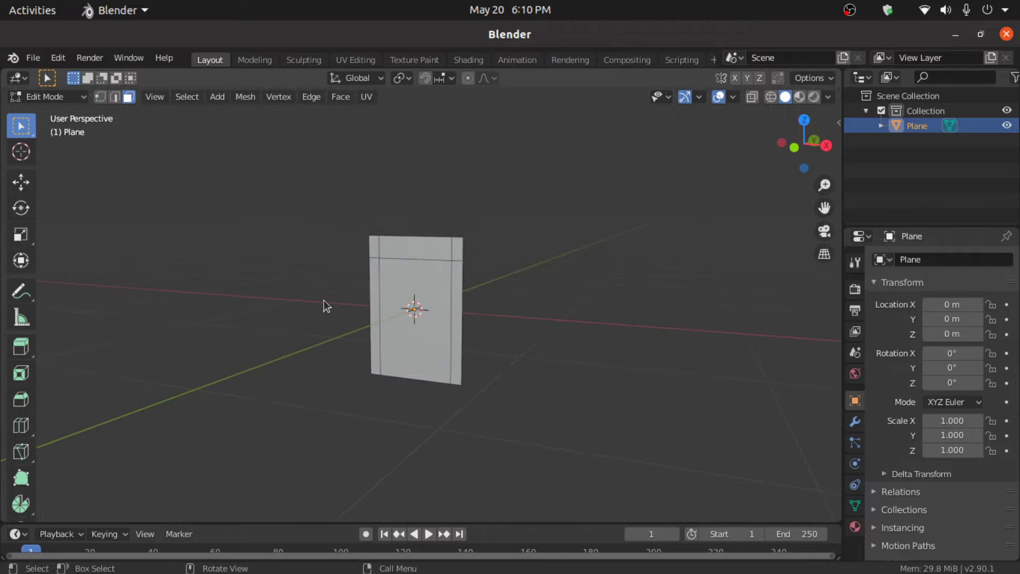
pyautogui.click(394, 306)
pyautogui.press('e')
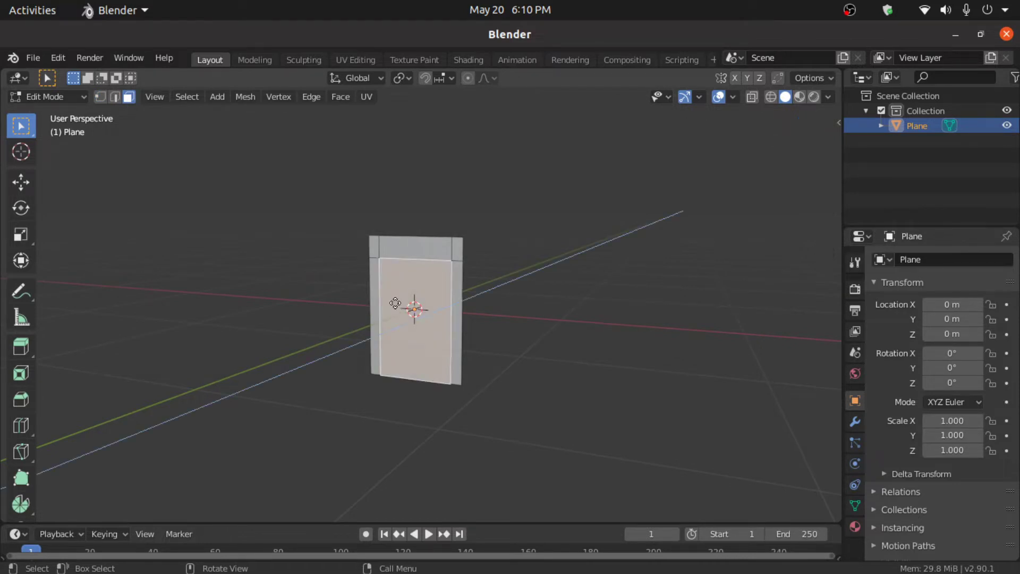
pyautogui.press('y')
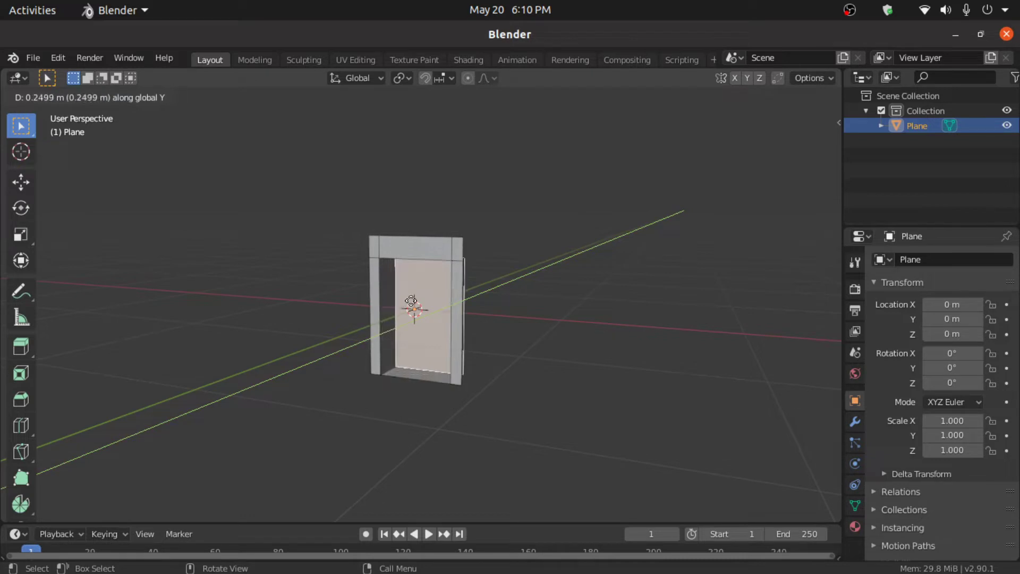
pyautogui.click(411, 300)
# - Delete the thin bottom face of the doorway frame
pyautogui.moveTo(393, 380); pyautogui.dragTo(378, 359, button='middle')
pyautogui.click(415, 373)
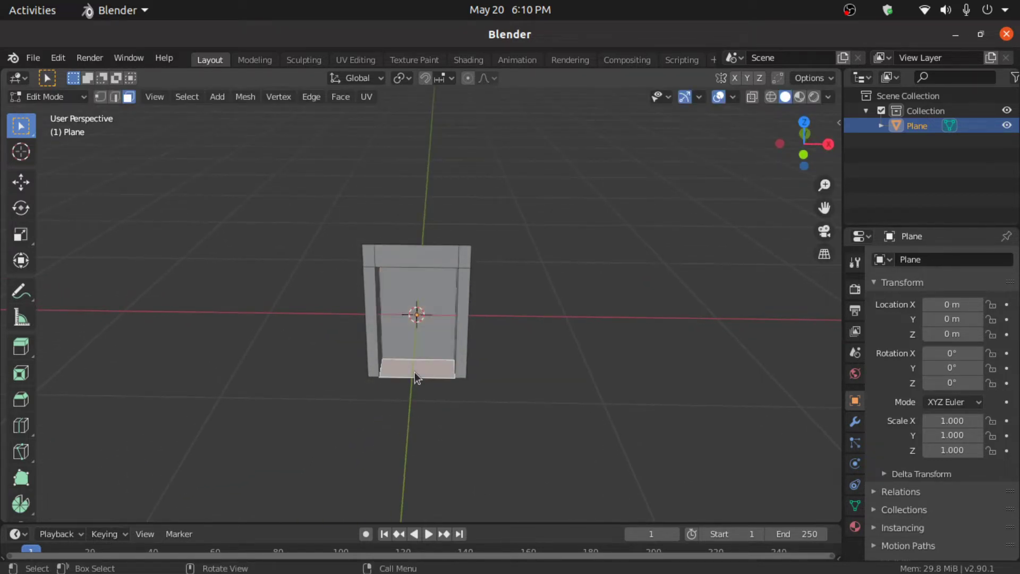
pyautogui.press('x')
pyautogui.click(415, 372)
pyautogui.moveTo(414, 372); pyautogui.dragTo(388, 316, button='middle')
pyautogui.scroll(4, 389, 316)
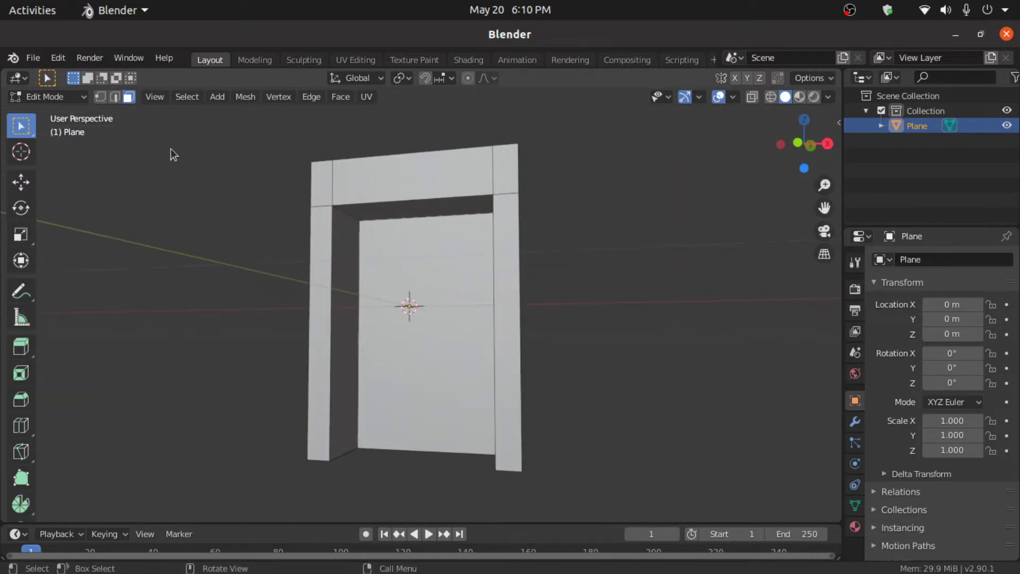
# - Scale the panel's inner top edge to about 0.61 along X, then return to Object Mode
pyautogui.click(115, 97)
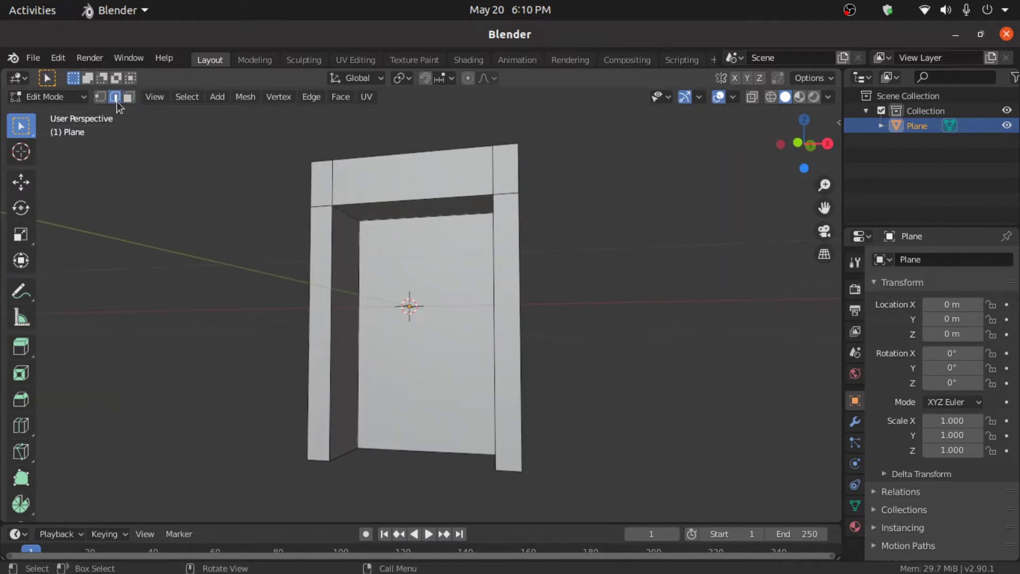
pyautogui.click(391, 218)
pyautogui.press('s')
pyautogui.press('x')
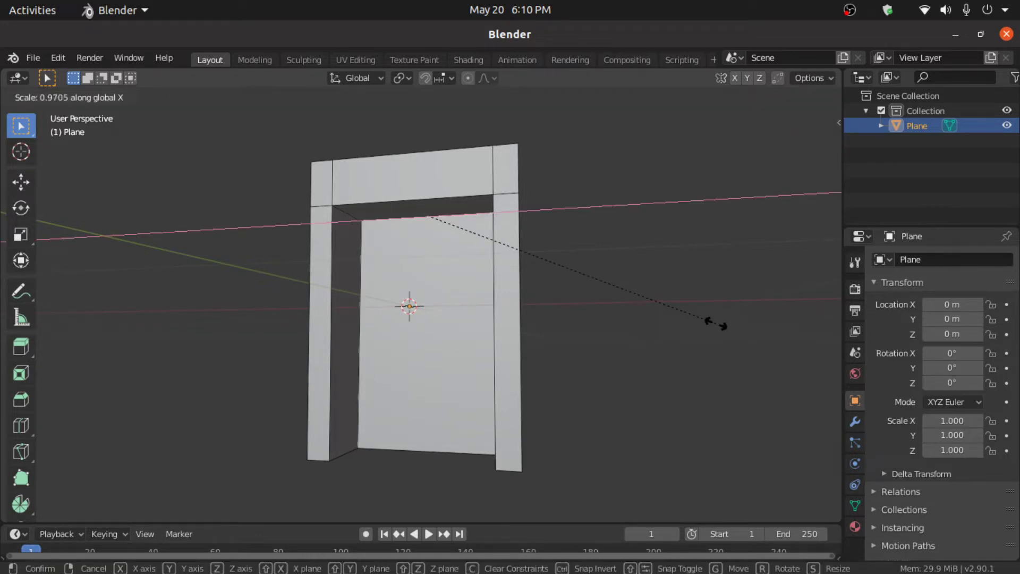
pyautogui.click(597, 307)
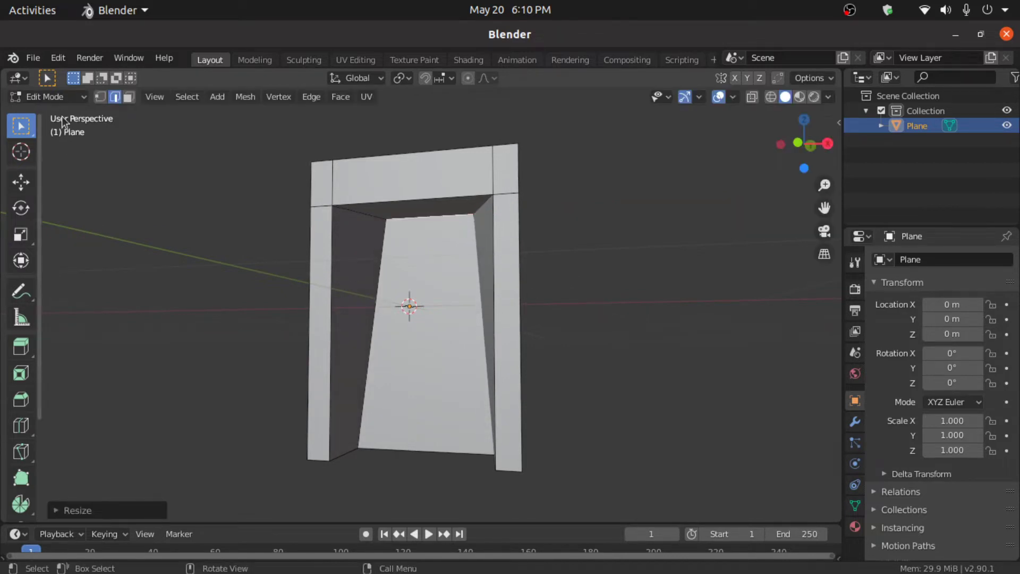
pyautogui.click(48, 97)
pyautogui.click(53, 113)
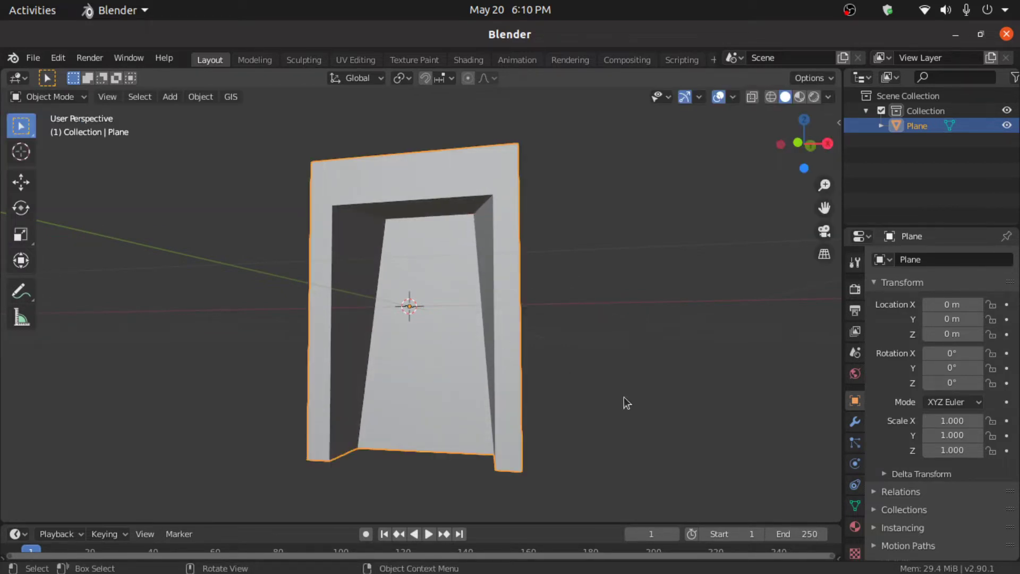
# - Add an Array modifier with Count 15 and Merge enabled
pyautogui.click(855, 419)
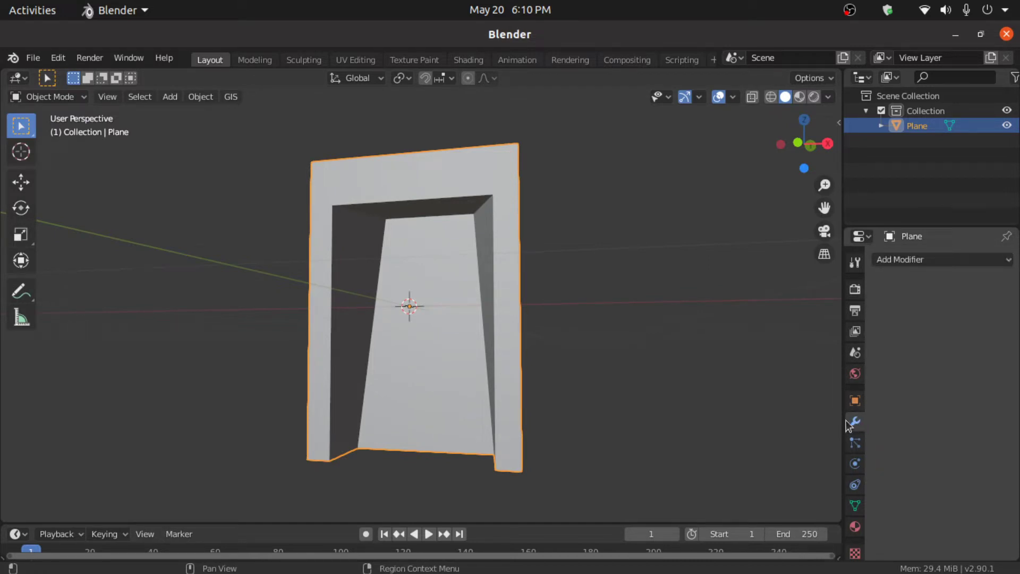
pyautogui.click(908, 261)
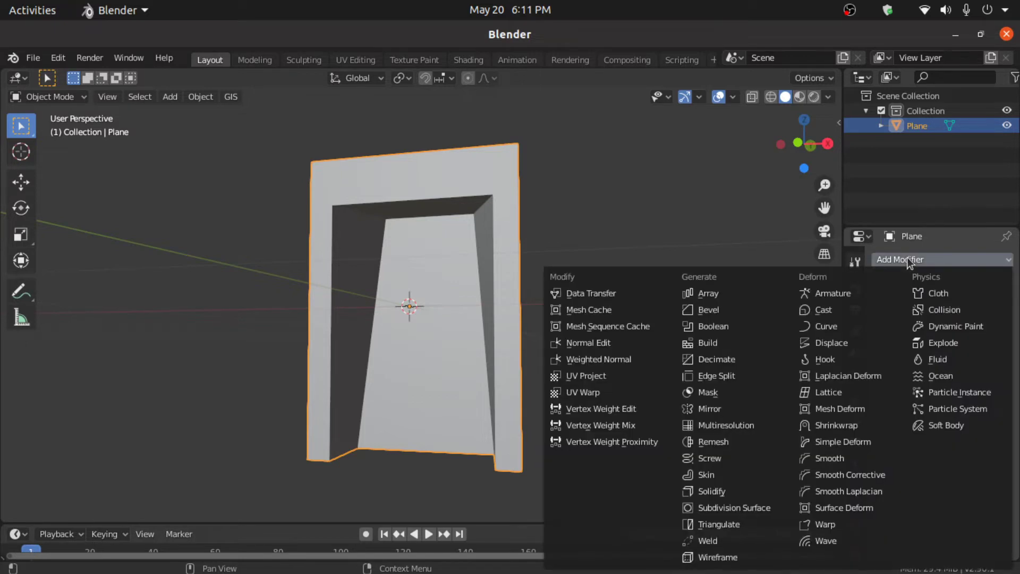
pyautogui.click(723, 292)
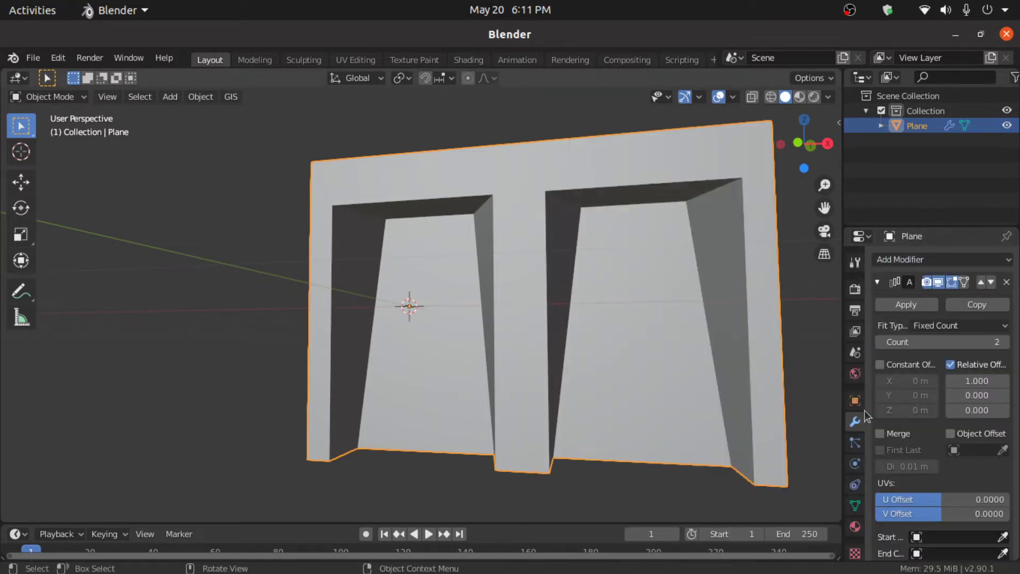
pyautogui.click(929, 341)
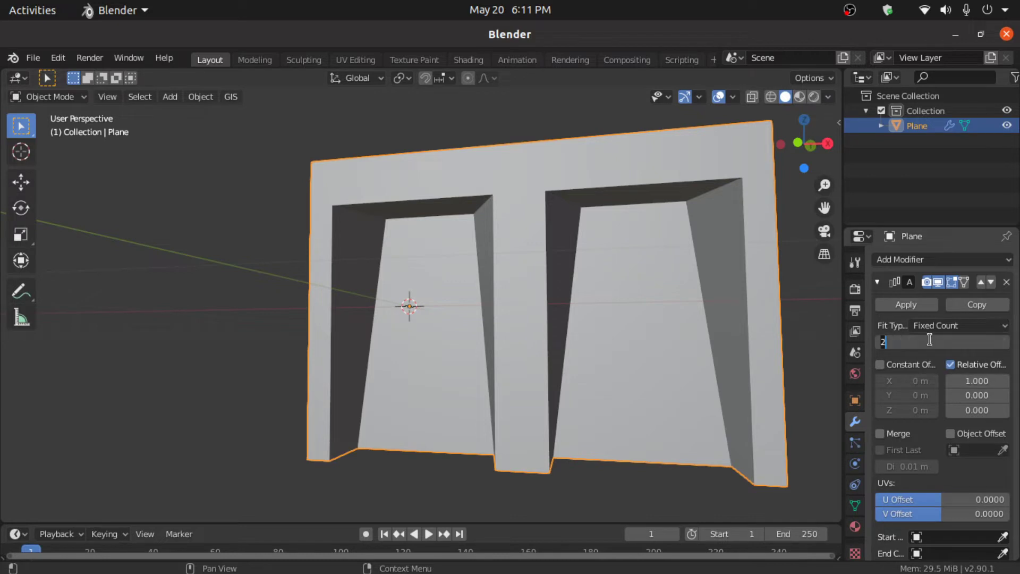
pyautogui.write('15')
pyautogui.press('Return')
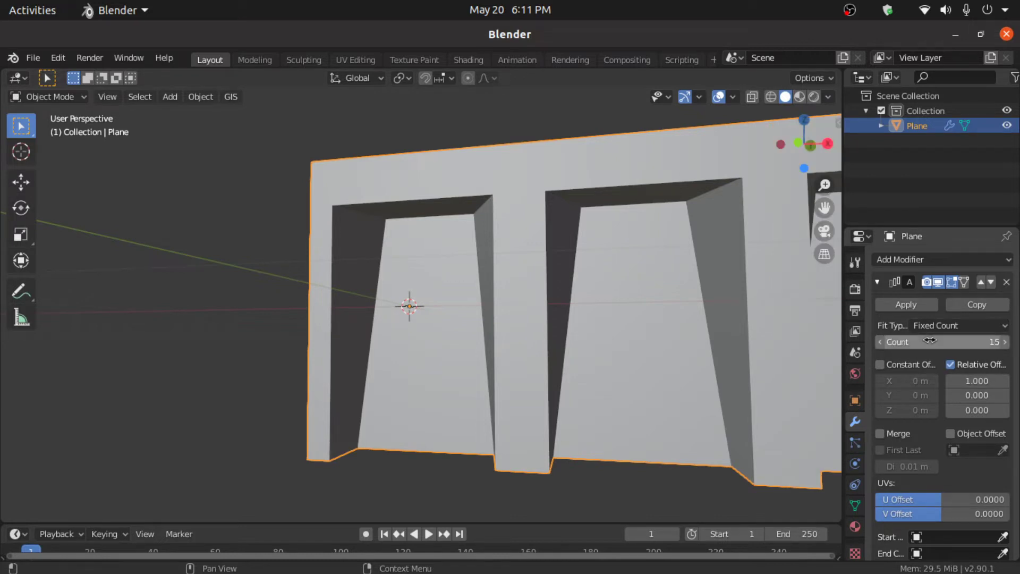
pyautogui.click(884, 433)
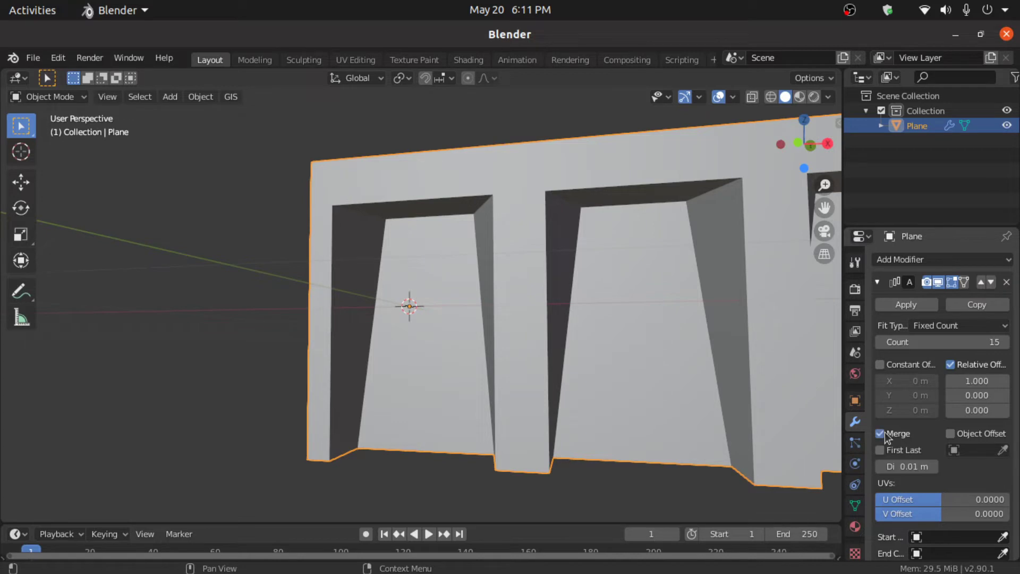
pyautogui.click(931, 264)
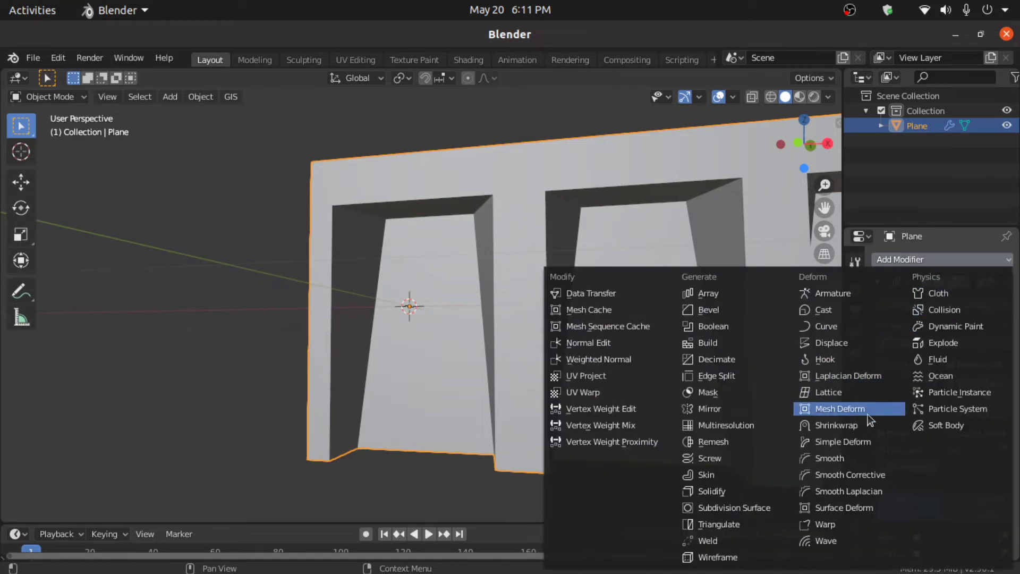
# - Add a Simple Deform modifier set to Bend with Z as its axis
pyautogui.click(866, 449)
pyautogui.scroll(-8, 977, 449)
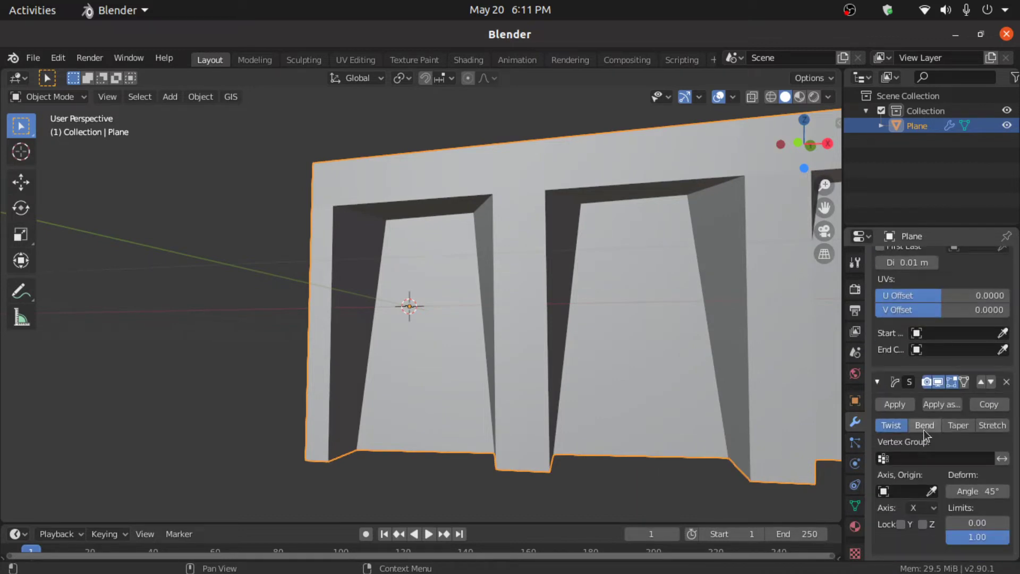
pyautogui.click(924, 426)
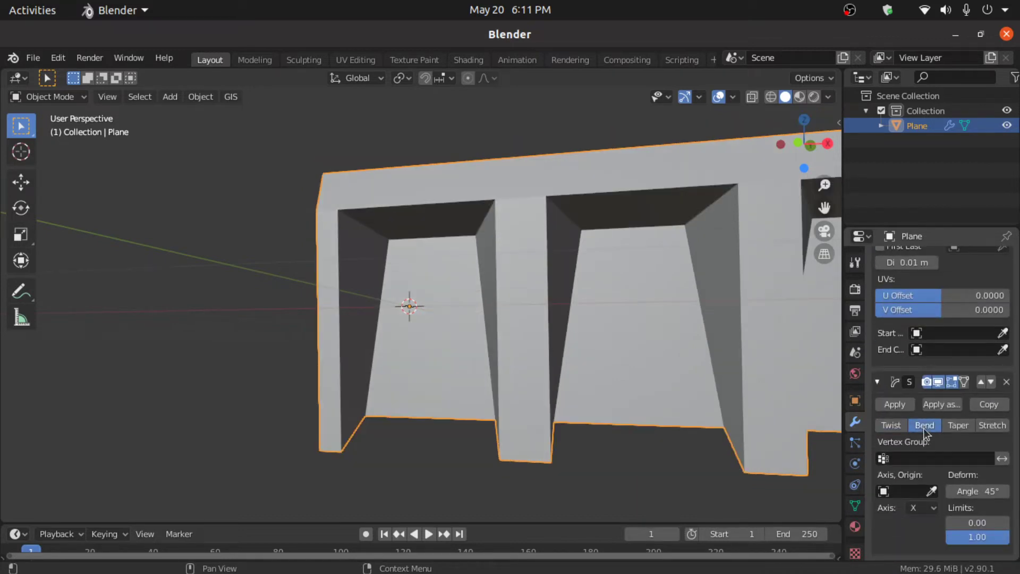
pyautogui.click(922, 508)
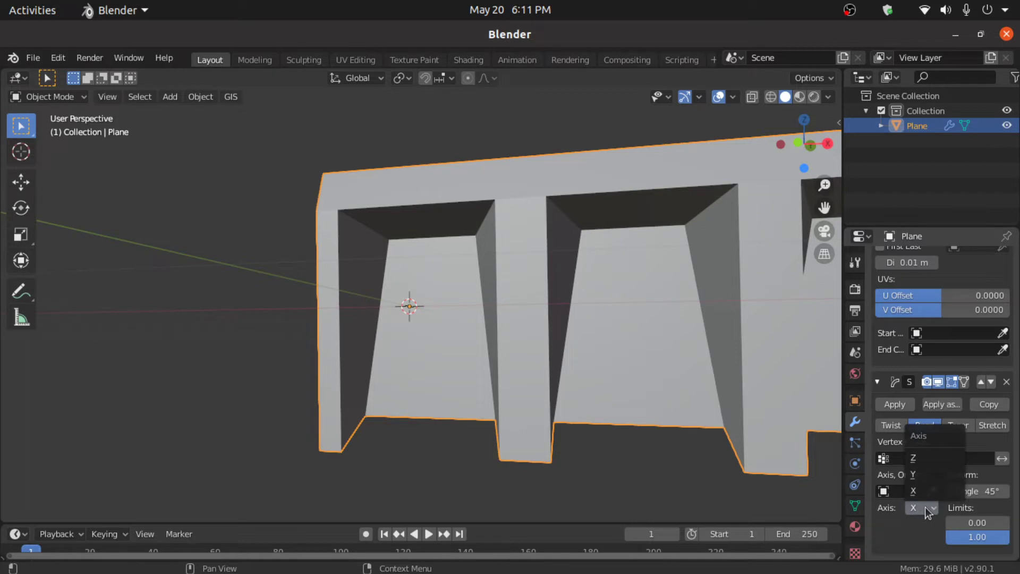
pyautogui.click(916, 460)
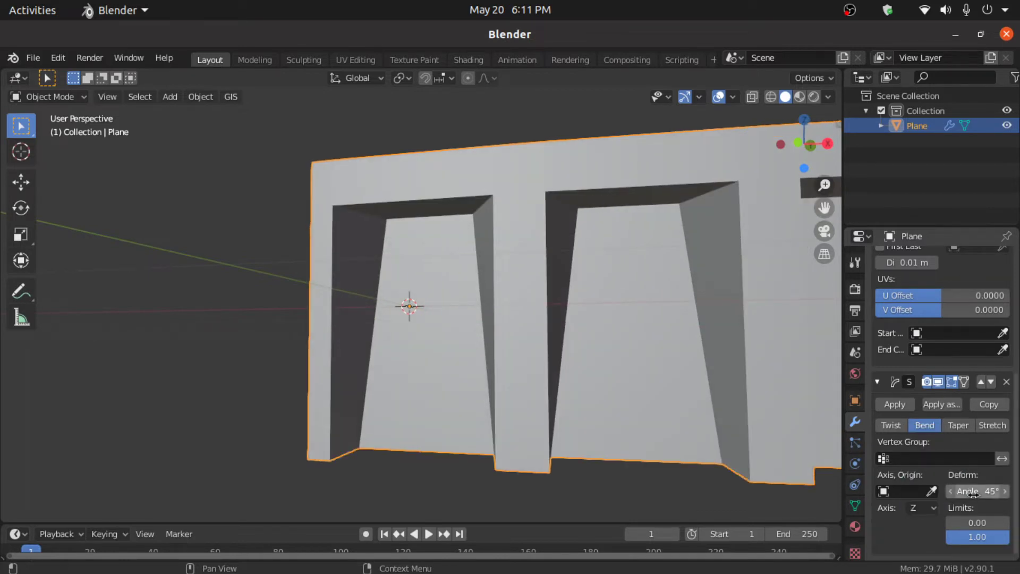
pyautogui.click(973, 492)
# - Set the Simple Deform bend angle to 360° to close the strip into a ring
pyautogui.write('360')
pyautogui.press('Return')
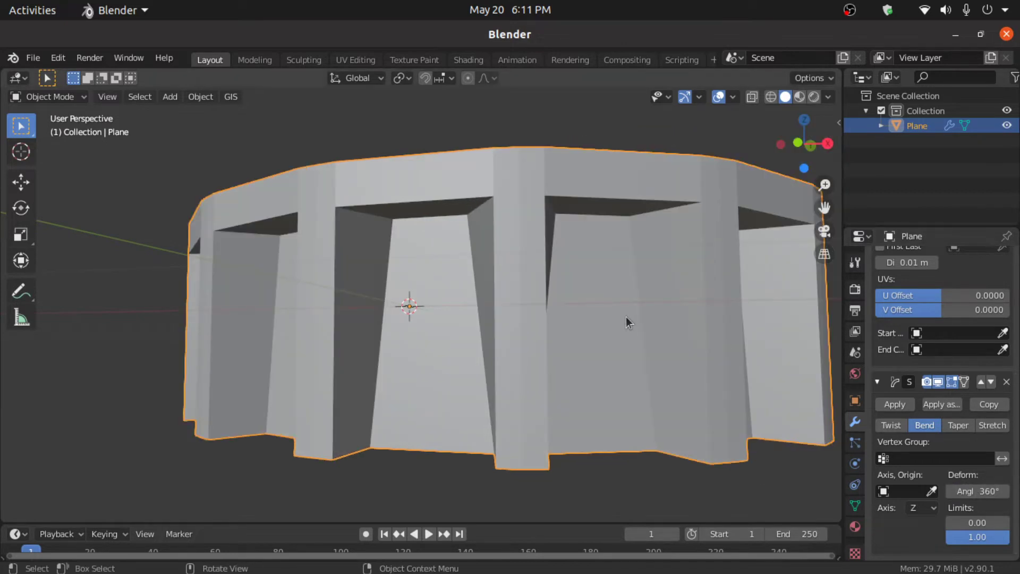
pyautogui.moveTo(625, 316); pyautogui.dragTo(926, 384, button='middle')
pyautogui.scroll(6, 925, 382)
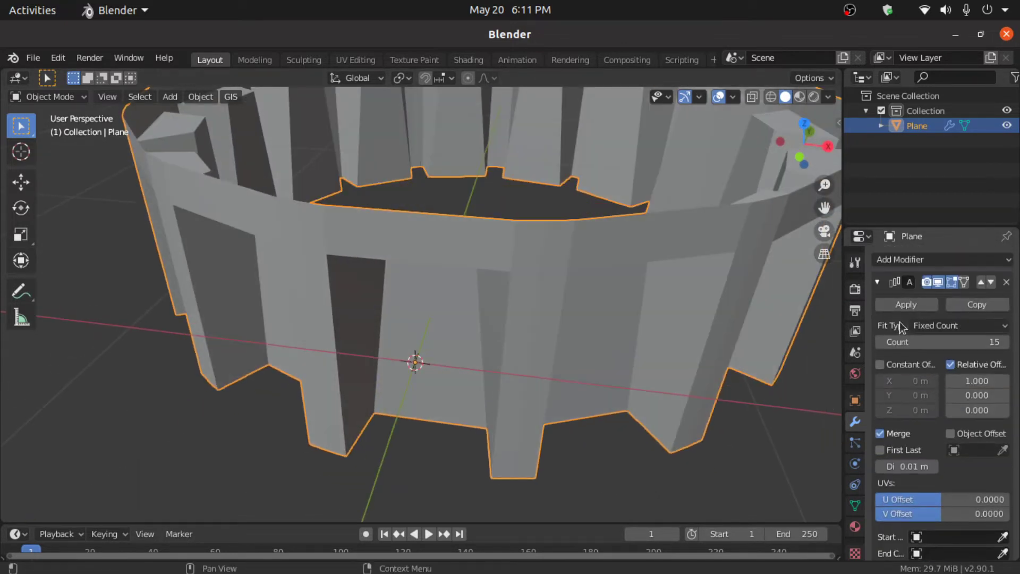
# - Apply the Array modifier and then the Simple Deform modifier
pyautogui.click(903, 308)
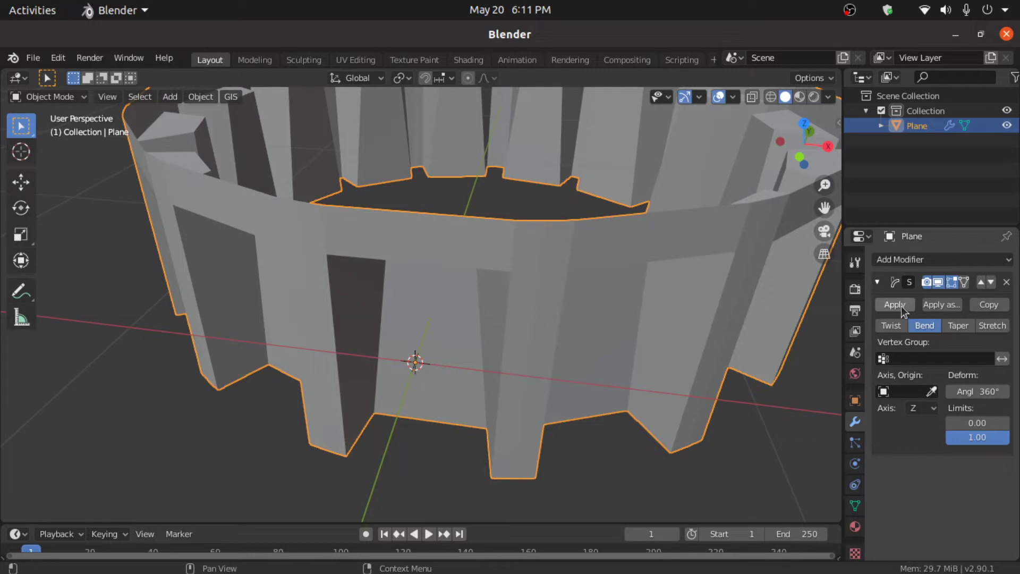
pyautogui.click(899, 299)
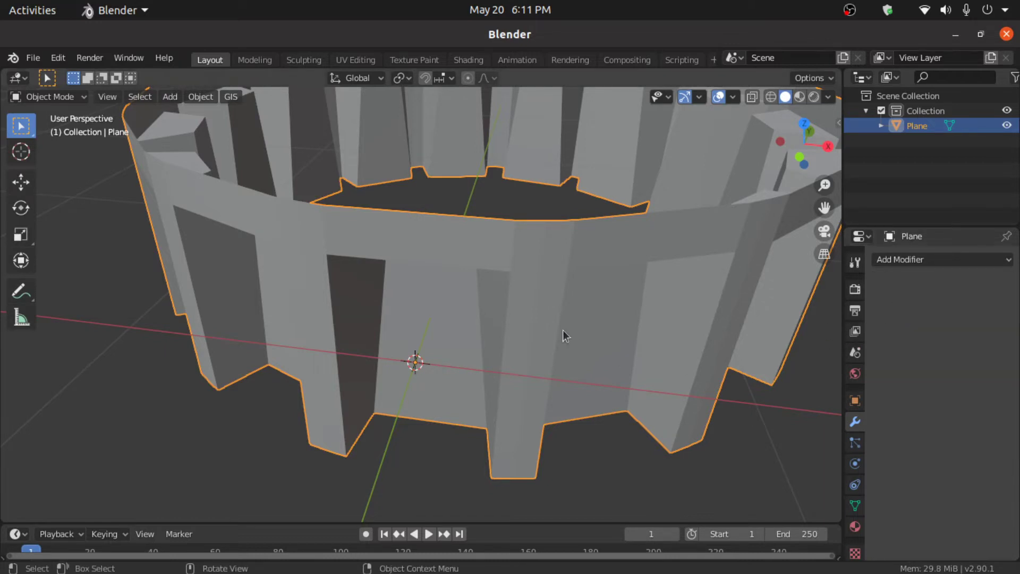
pyautogui.scroll(-3, 578, 316)
pyautogui.moveTo(578, 302); pyautogui.dragTo(608, 405, button='middle')
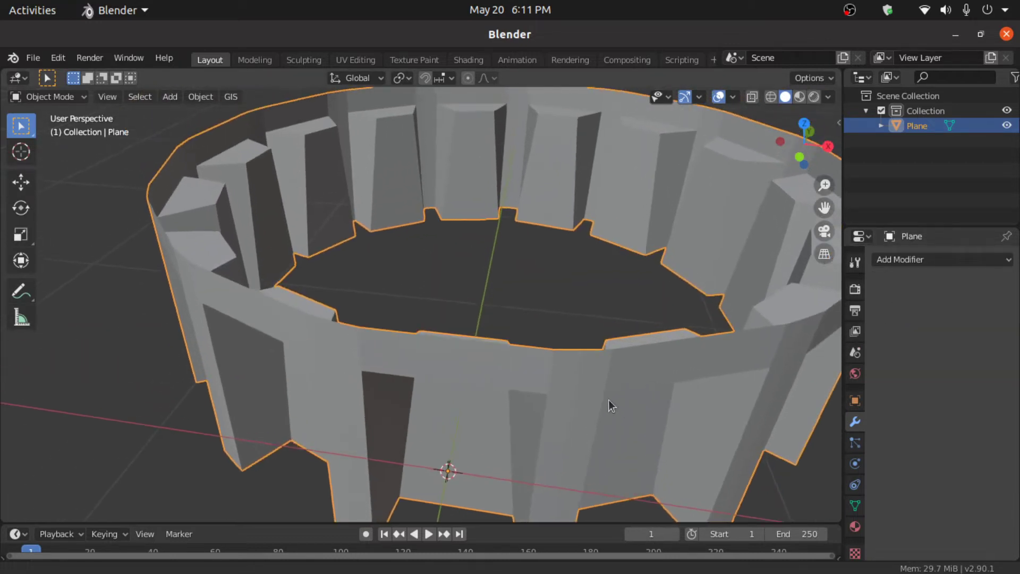
pyautogui.click(61, 98)
# - In Edit Mode, select the ring's top rim loop, scale it inward and shift it along Z
pyautogui.click(61, 127)
pyautogui.moveTo(160, 175); pyautogui.dragTo(375, 214, button='middle')
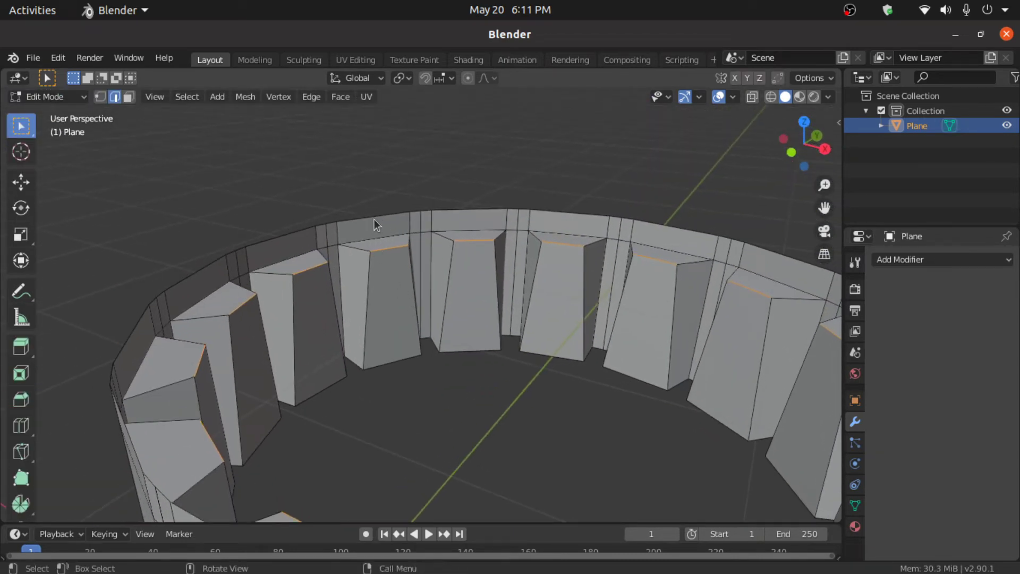
pyautogui.click(374, 219)
pyautogui.keyDown('alt'); pyautogui.click(373, 215); pyautogui.keyUp('alt')
pyautogui.scroll(-3, 439, 236)
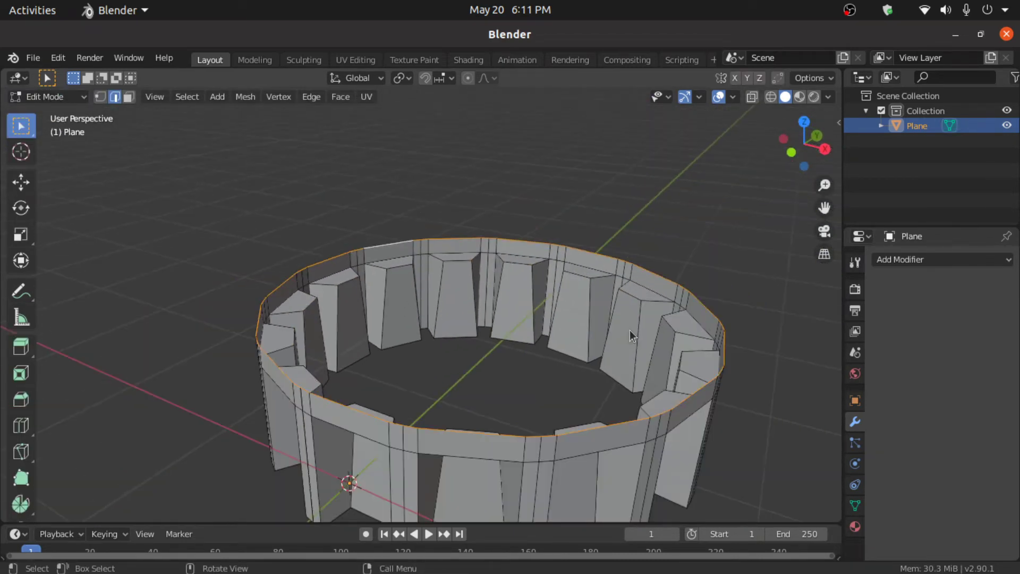
pyautogui.press('s')
pyautogui.click(598, 324)
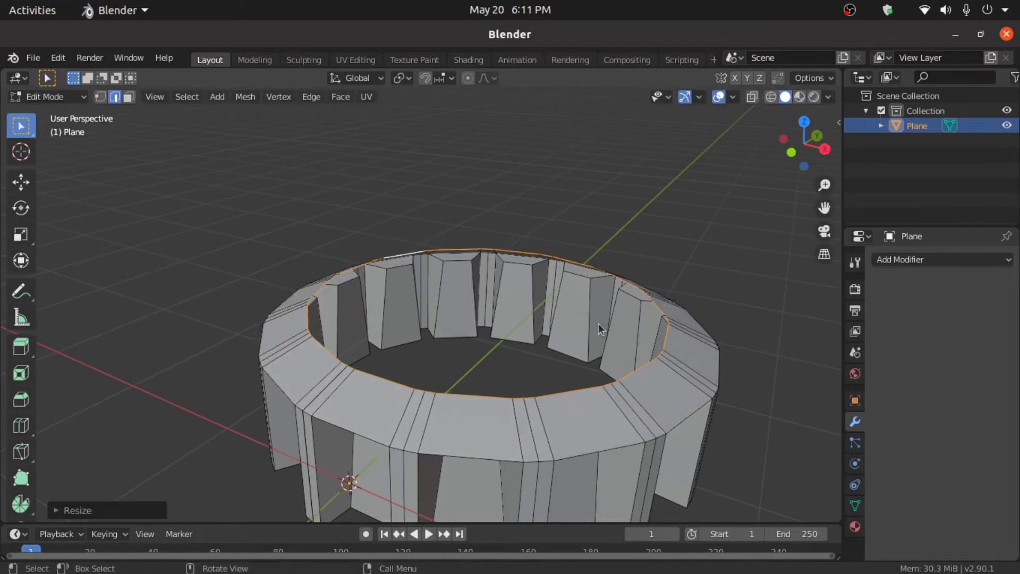
pyautogui.press('g')
pyautogui.press('z')
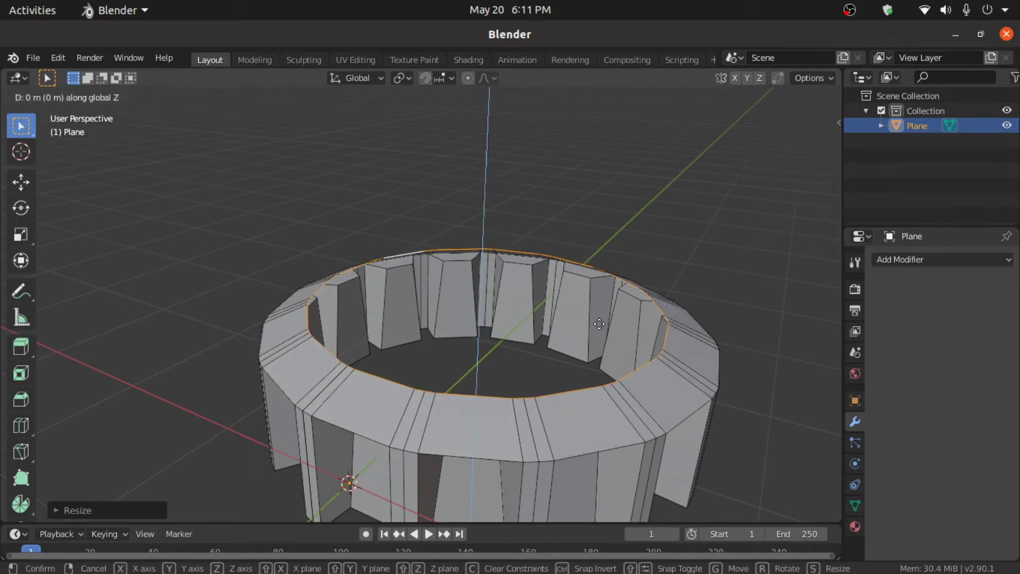
pyautogui.click(598, 317)
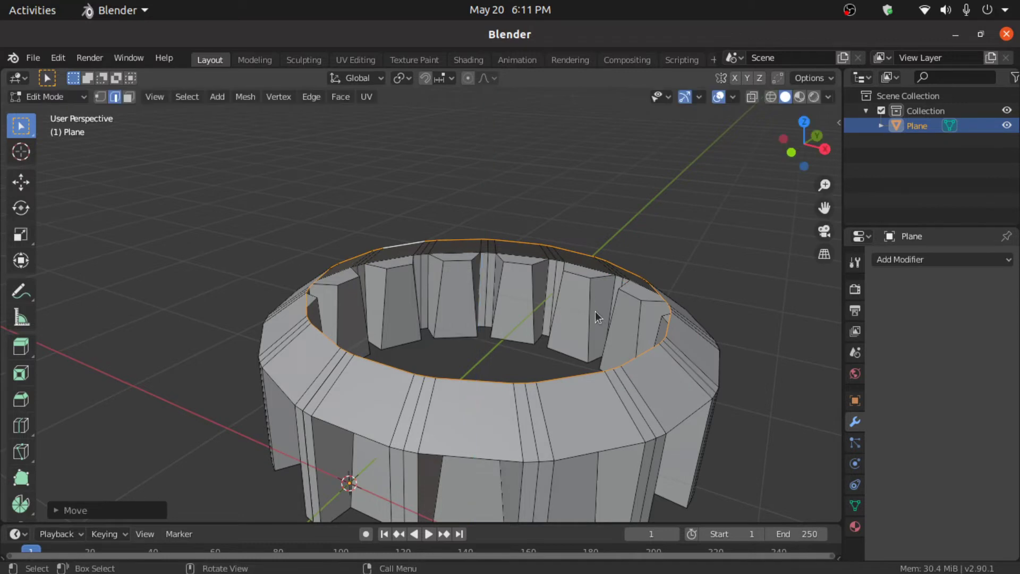
# - Fill the inner top rim loop with a flat face
pyautogui.press('f')
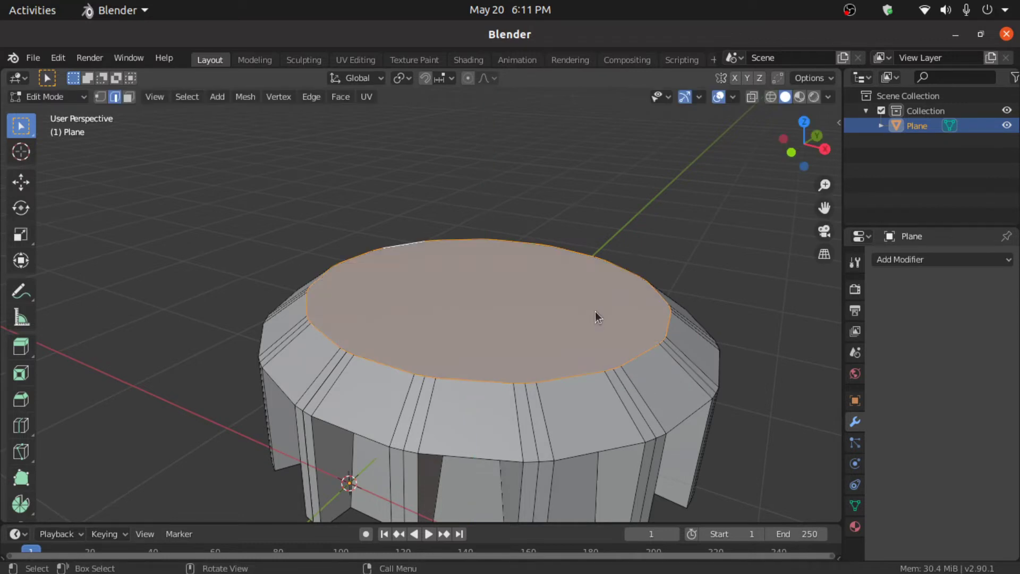
pyautogui.moveTo(595, 311); pyautogui.dragTo(529, 365, button='middle')
pyautogui.scroll(-3, 616, 289)
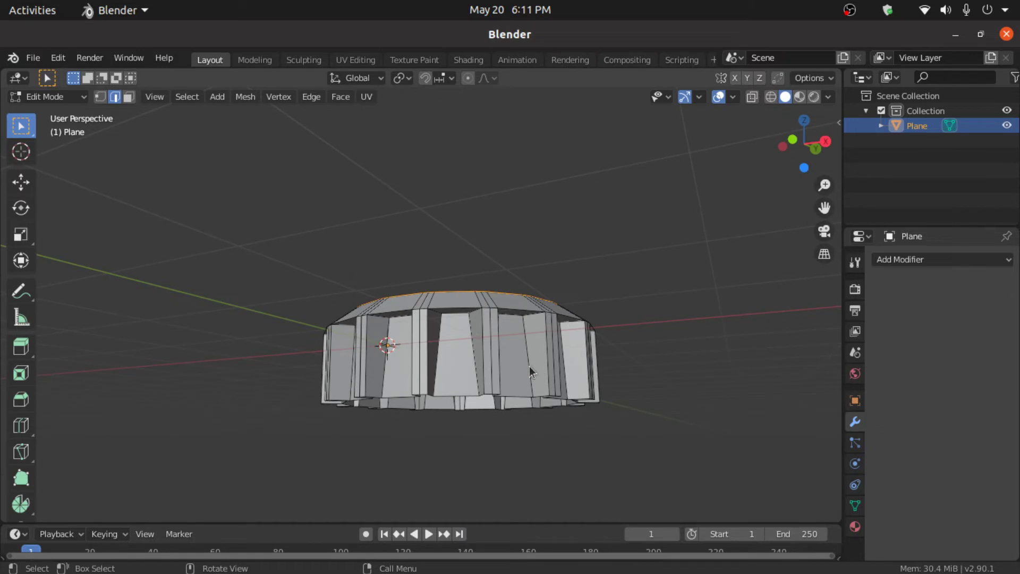
# - Raise the skirt's bottom edge loop 0.2558 m along Z and scale it out to 1.16×
pyautogui.keyDown('alt'); pyautogui.click(467, 398); pyautogui.keyUp('alt')
pyautogui.moveTo(468, 398); pyautogui.dragTo(584, 386, button='middle')
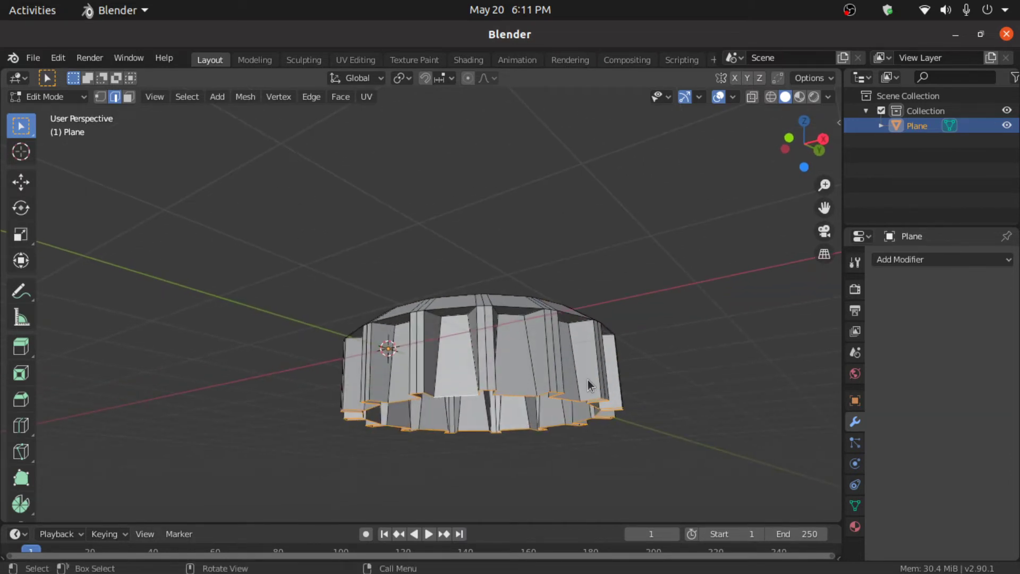
pyautogui.press('g')
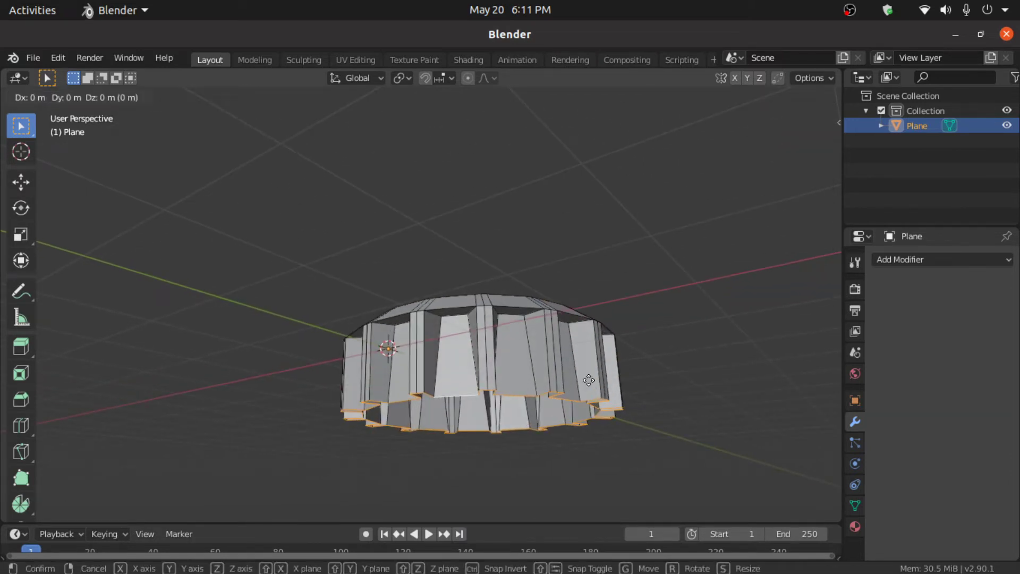
pyautogui.press('z')
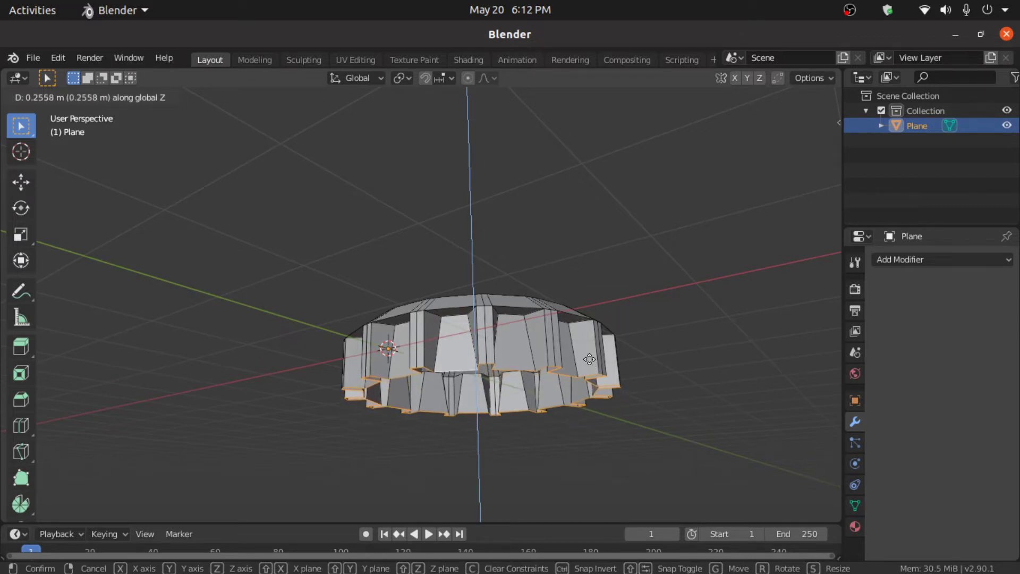
pyautogui.click(587, 356)
pyautogui.moveTo(587, 356); pyautogui.dragTo(586, 397, button='middle')
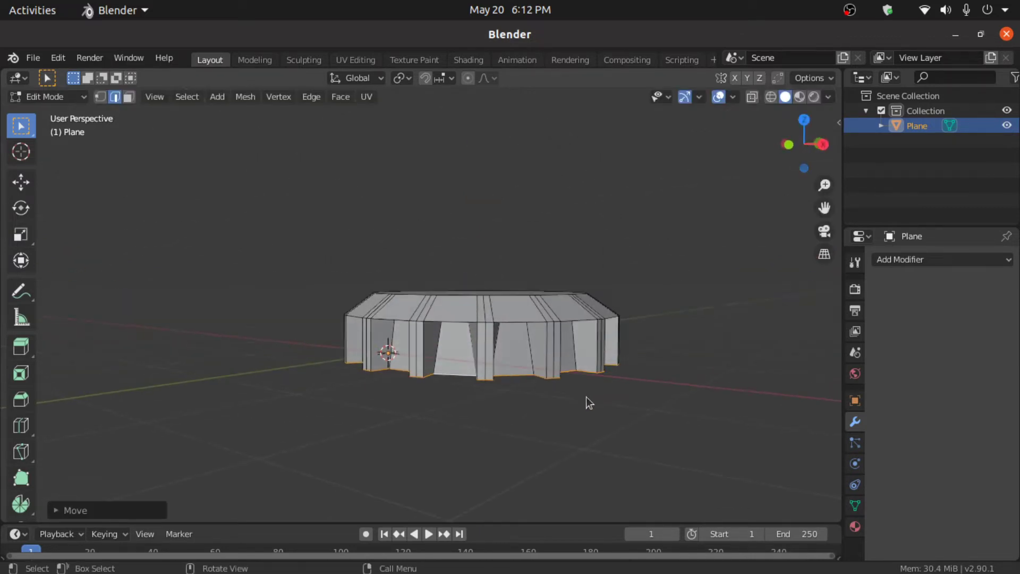
pyautogui.press('s')
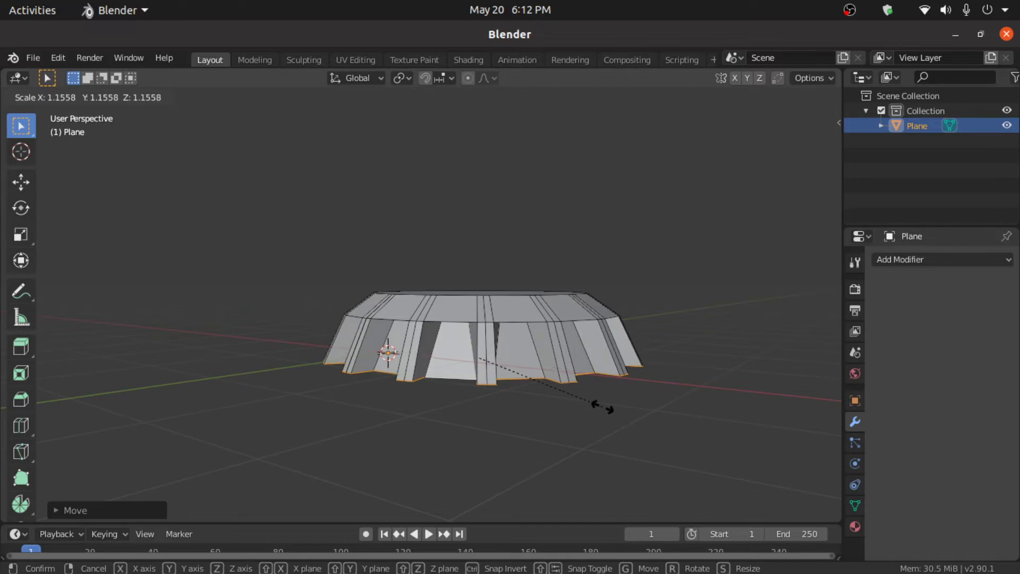
pyautogui.click(590, 388)
pyautogui.moveTo(591, 389); pyautogui.dragTo(579, 419, button='middle')
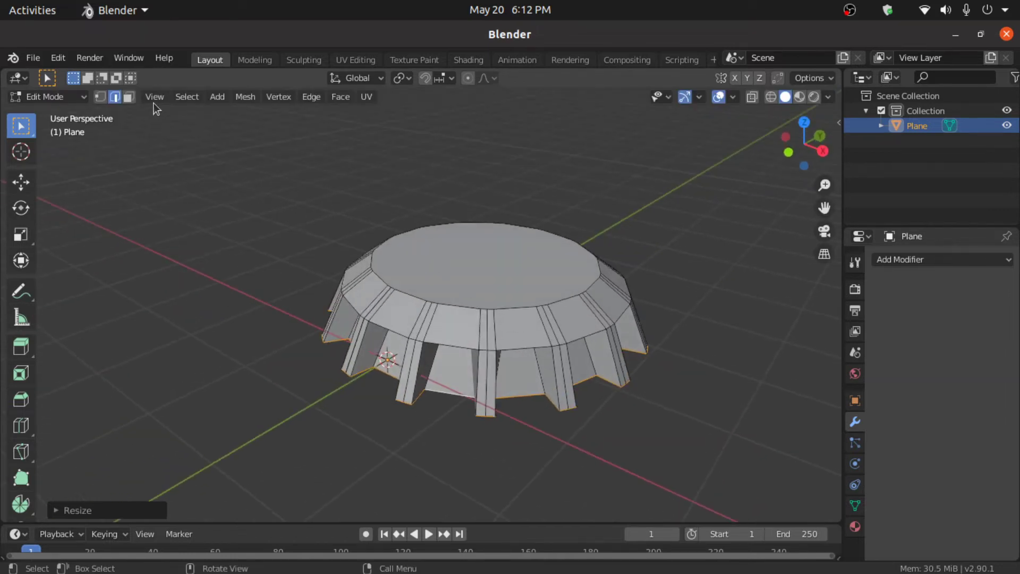
# - In Face select, inset the cap's flat top face into a narrow border ring, then open Add Modifier
pyautogui.press('3')
pyautogui.click(444, 282)
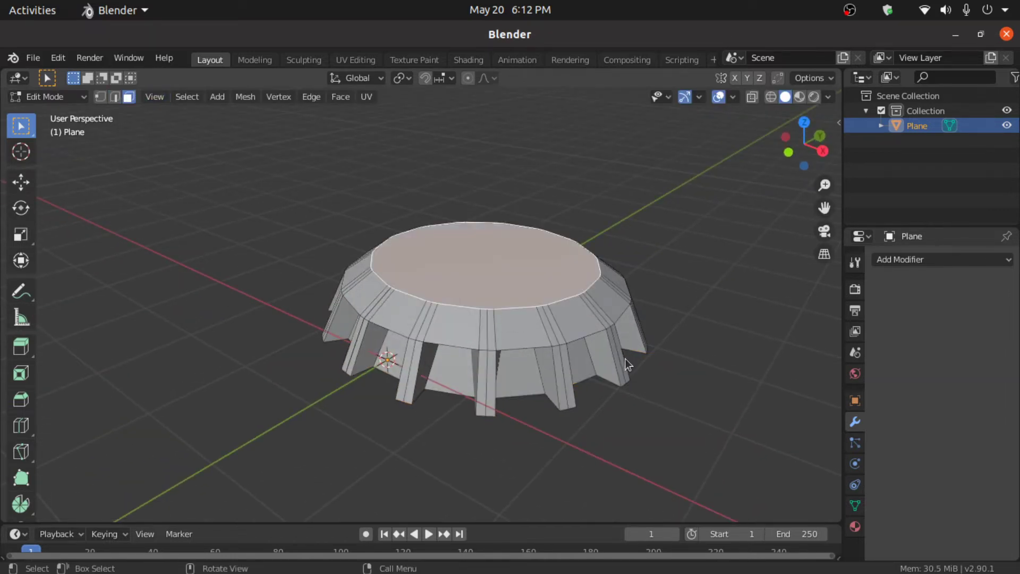
pyautogui.press('i')
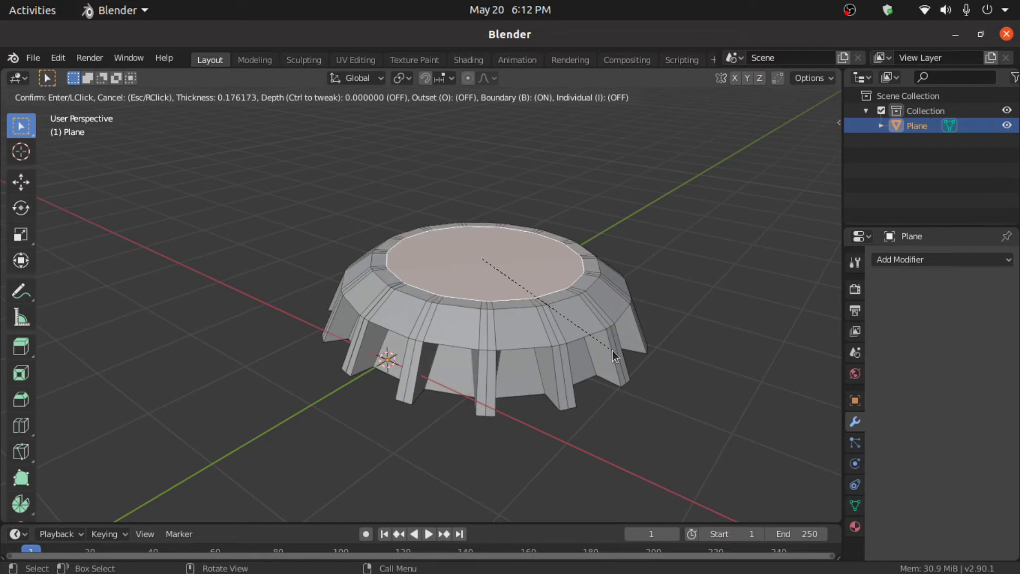
pyautogui.click(613, 350)
pyautogui.moveTo(432, 289); pyautogui.dragTo(694, 384, button='middle')
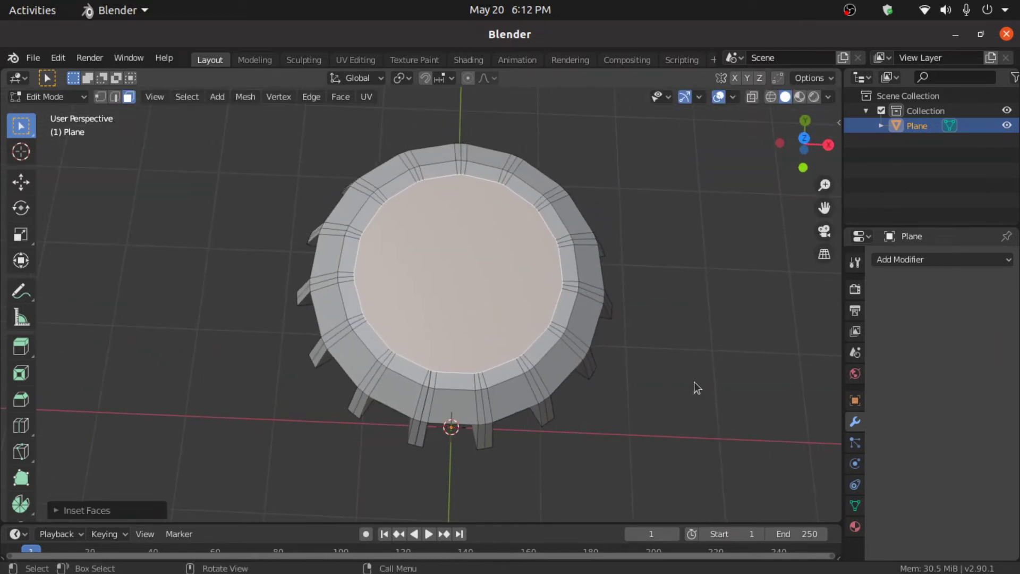
pyautogui.click(901, 260)
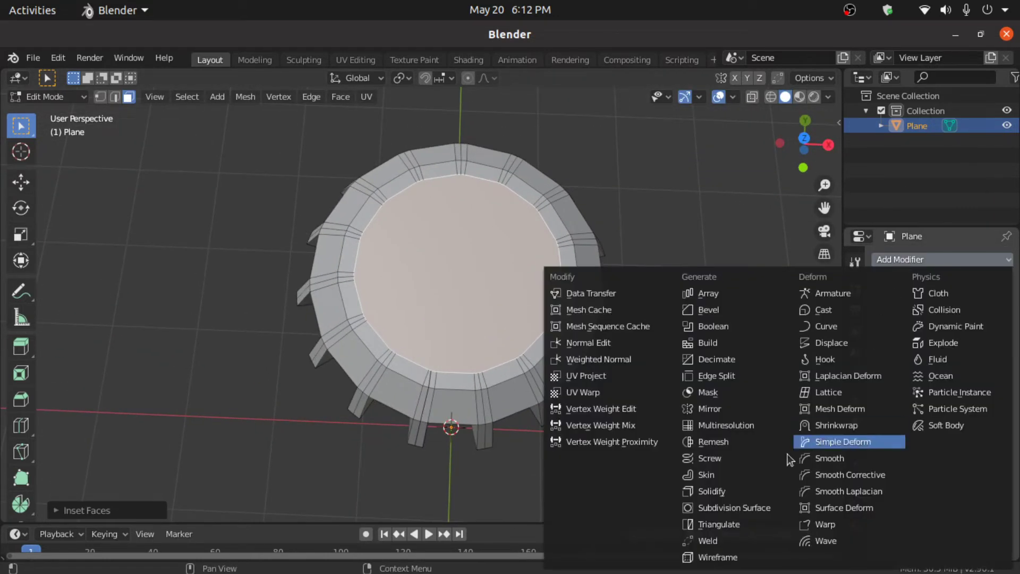
# - Add a Subdivision Surface modifier at viewport level 3, inspect it in Object Mode, then delete it
pyautogui.click(741, 505)
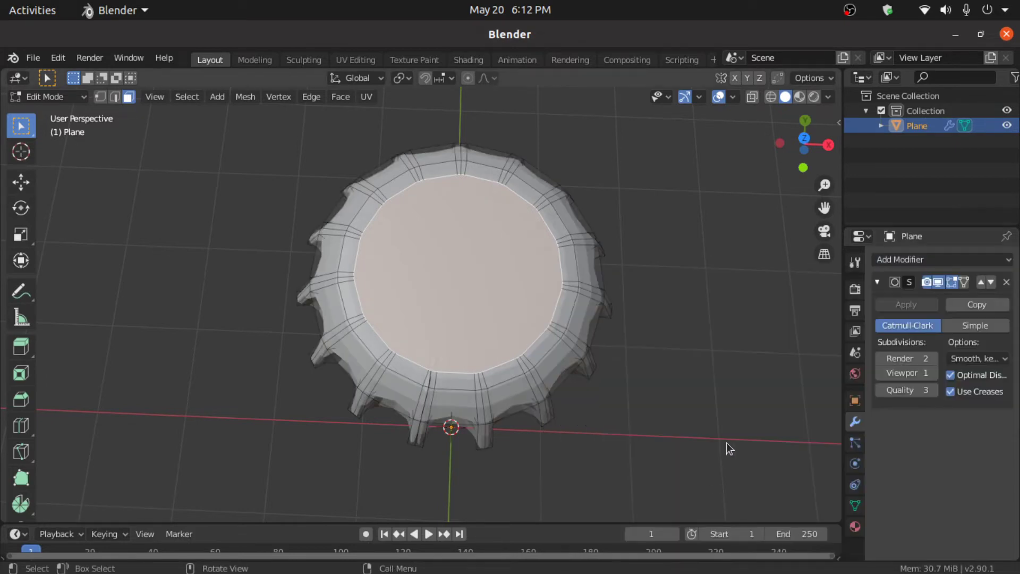
pyautogui.moveTo(727, 448); pyautogui.dragTo(807, 383, button='middle')
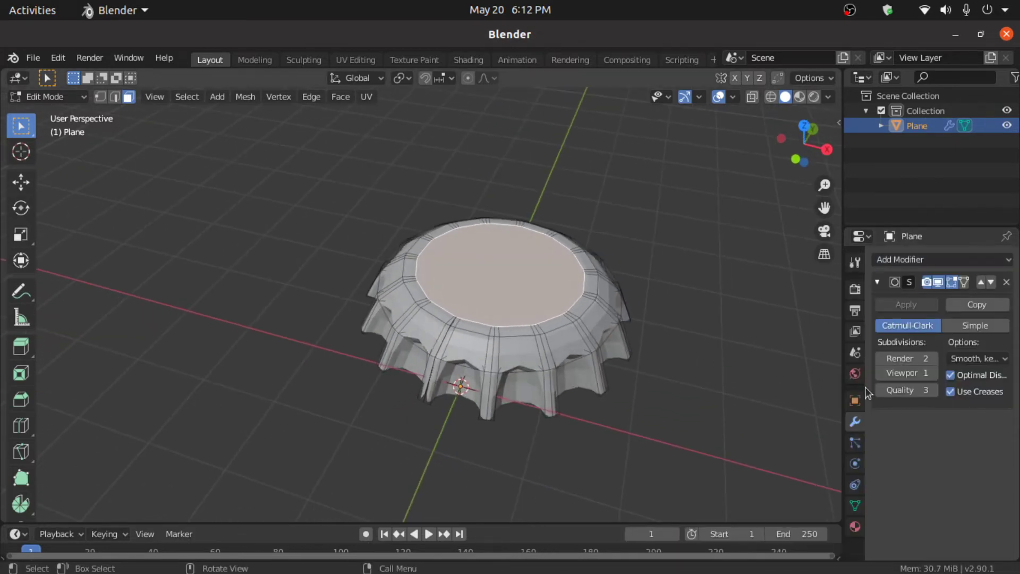
pyautogui.click(933, 373)
pyautogui.click(932, 373)
pyautogui.moveTo(520, 420); pyautogui.dragTo(482, 336, button='middle')
pyautogui.press('Tab')
pyautogui.scroll(4, 528, 371)
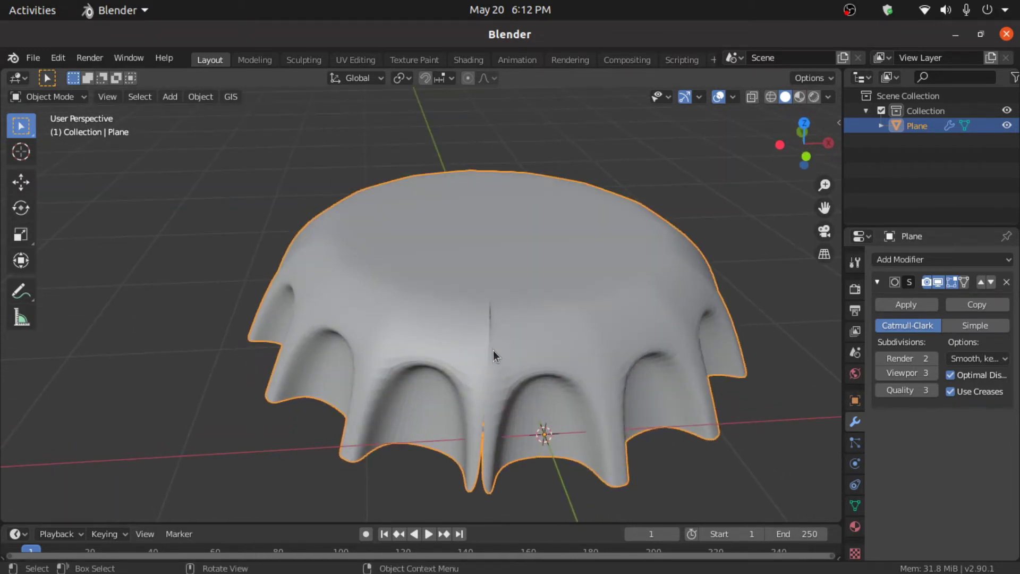
pyautogui.click(1006, 282)
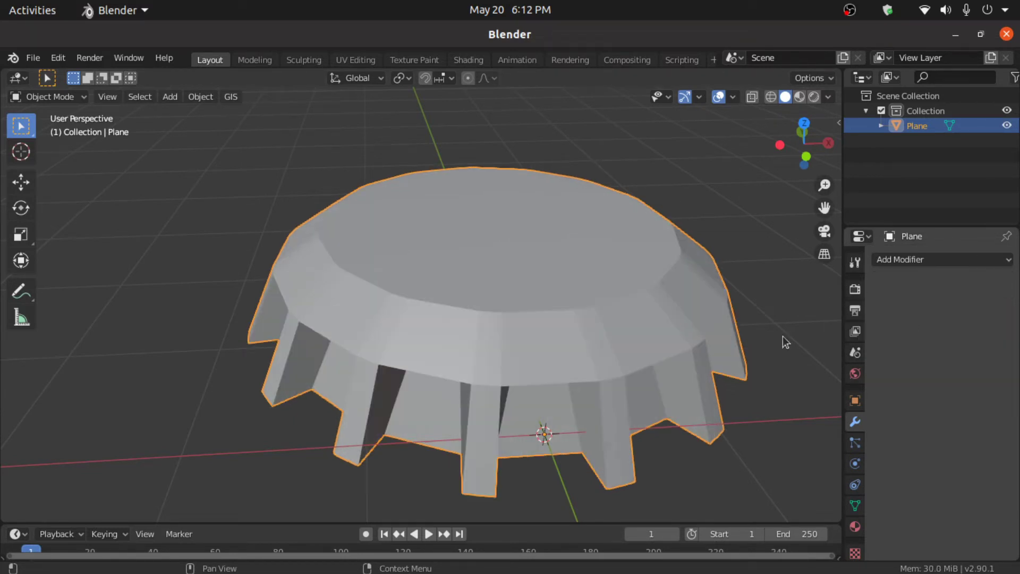
# - Back in Edit Mode, brush-select the strip of faces on the cap's front leg
pyautogui.press('Tab')
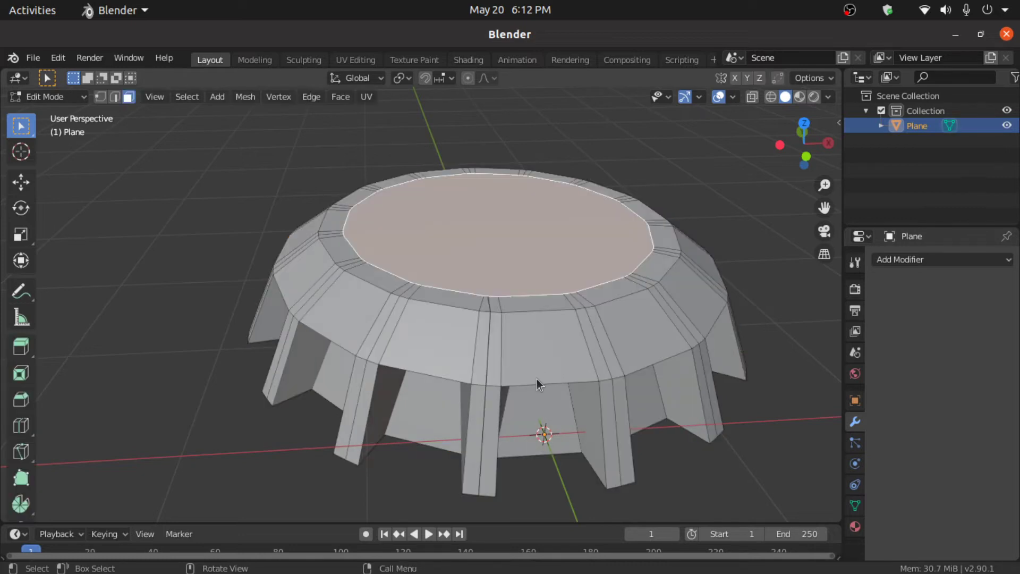
pyautogui.scroll(2, 536, 378)
pyautogui.click(568, 493)
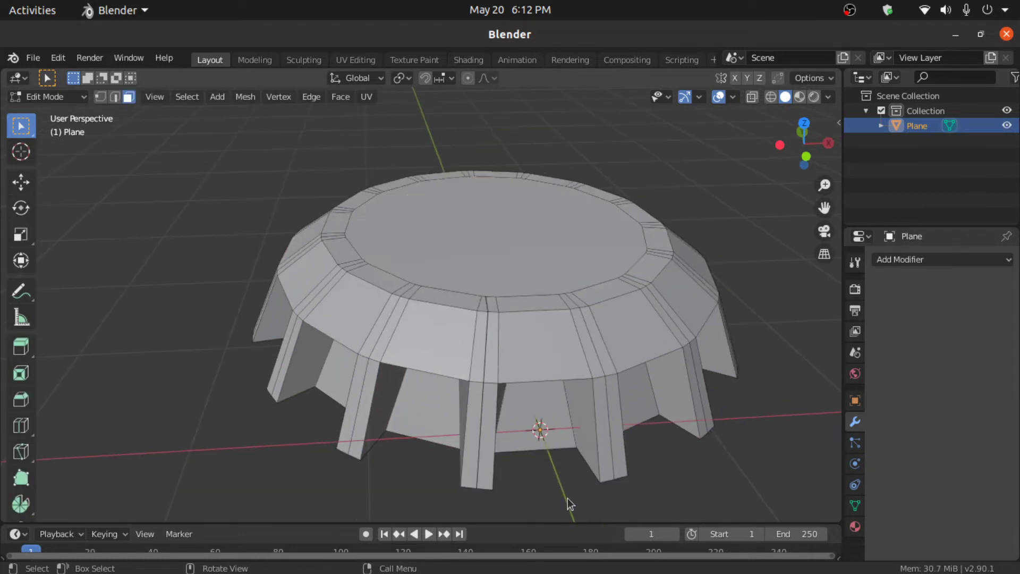
pyautogui.moveTo(537, 470); pyautogui.dragTo(536, 393, button='middle')
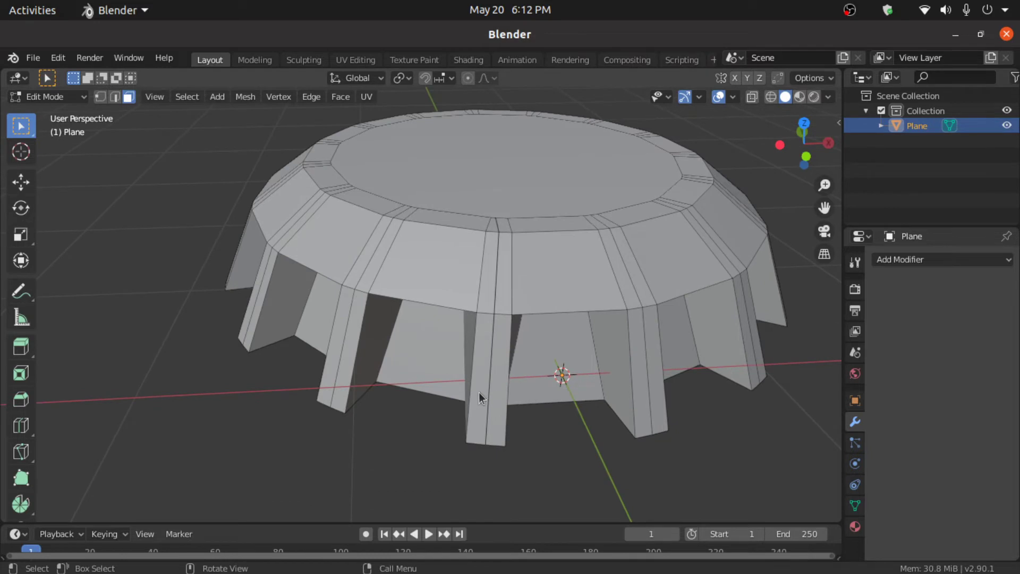
pyautogui.press('c')
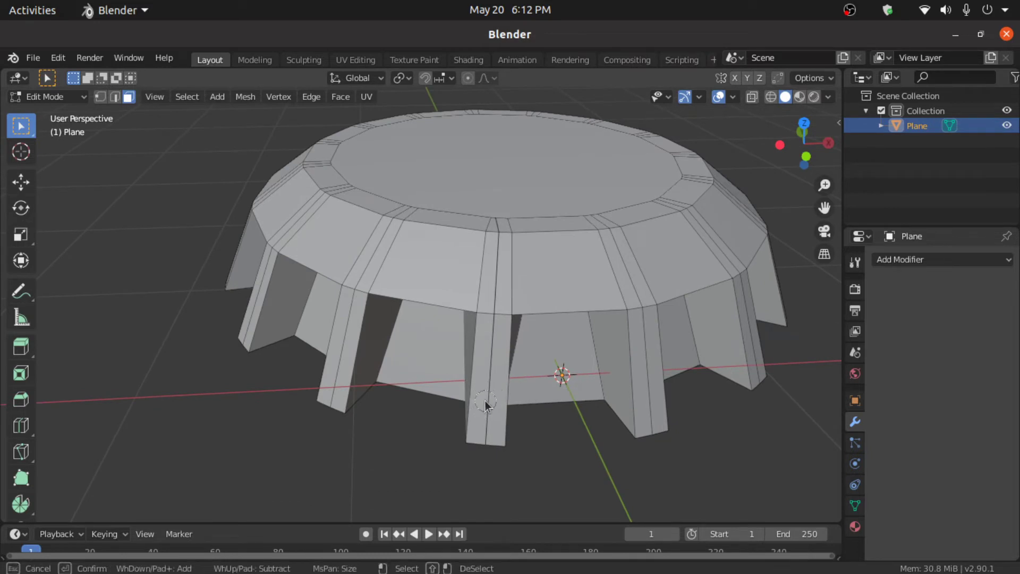
pyautogui.click(494, 313)
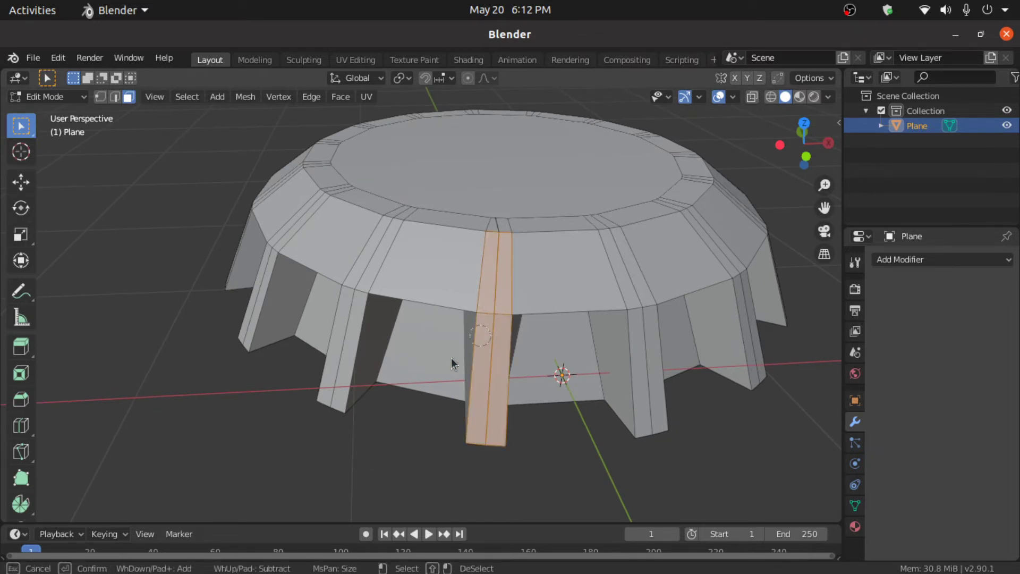
pyautogui.press('Escape')
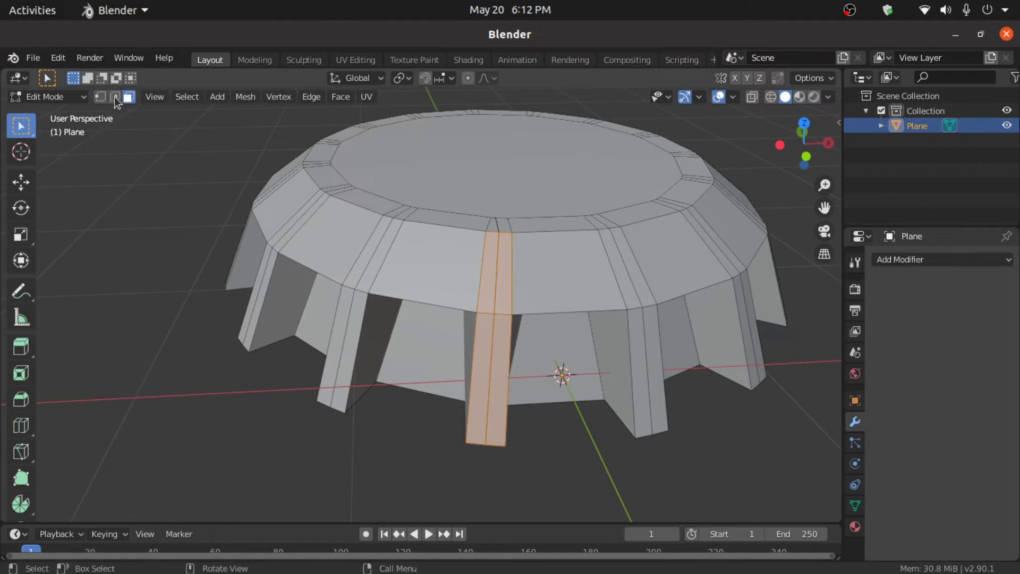
pyautogui.hotkey('alt', 'a')
pyautogui.press('c')
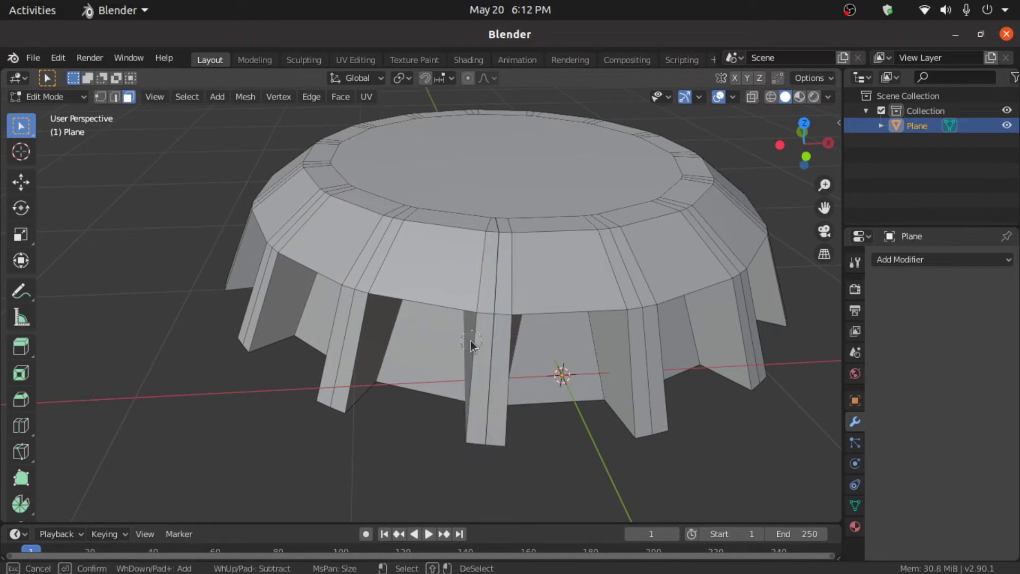
pyautogui.moveTo(486, 323); pyautogui.dragTo(490, 308)
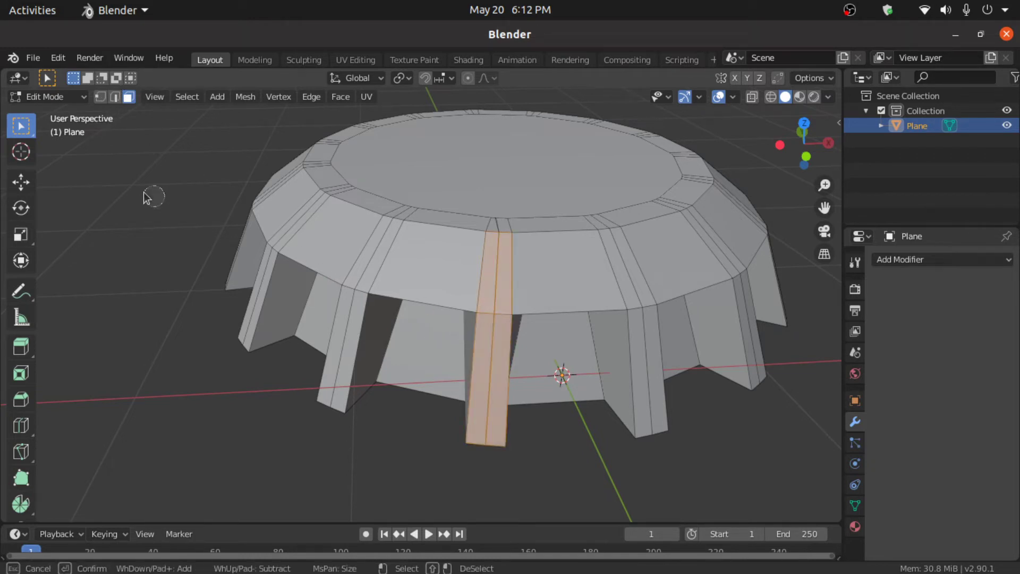
pyautogui.rightClick(108, 187)
# - In Edge select, brush-select the vertical edge running down the front leg
pyautogui.press('2')
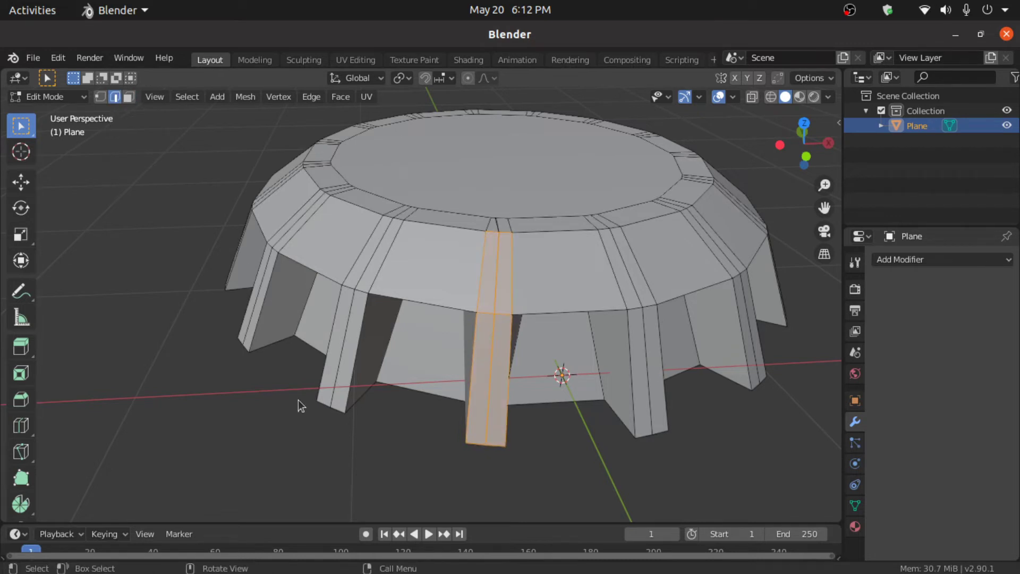
pyautogui.moveTo(458, 502); pyautogui.dragTo(480, 504, button='middle')
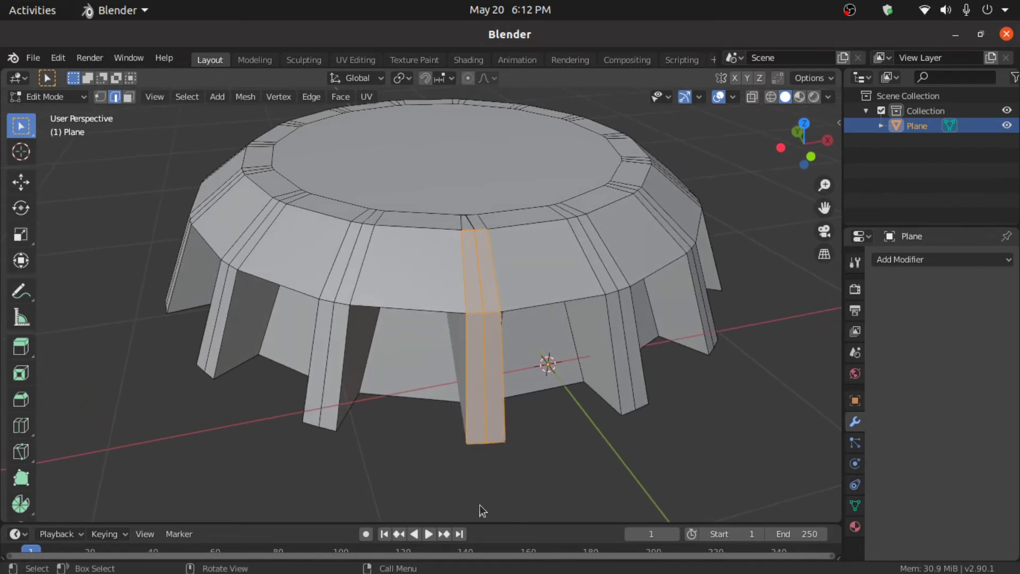
pyautogui.click(600, 496)
pyautogui.moveTo(600, 495); pyautogui.dragTo(511, 365, button='middle')
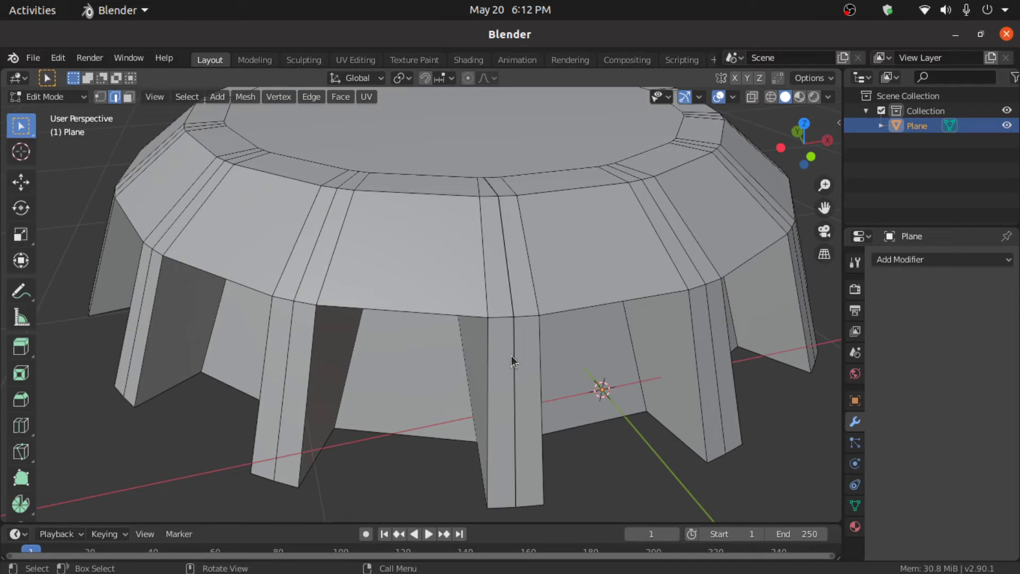
pyautogui.press('c')
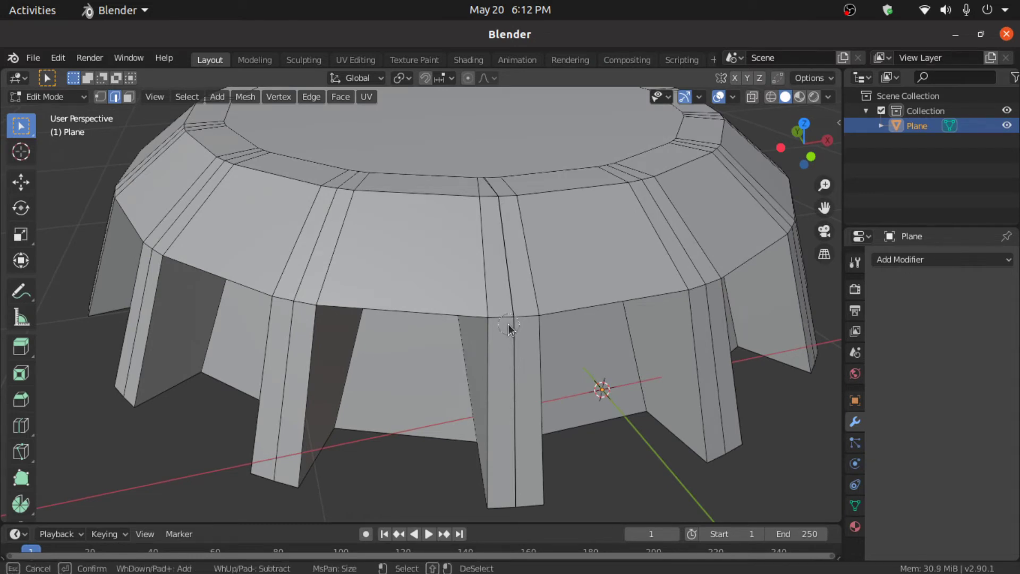
pyautogui.click(512, 315)
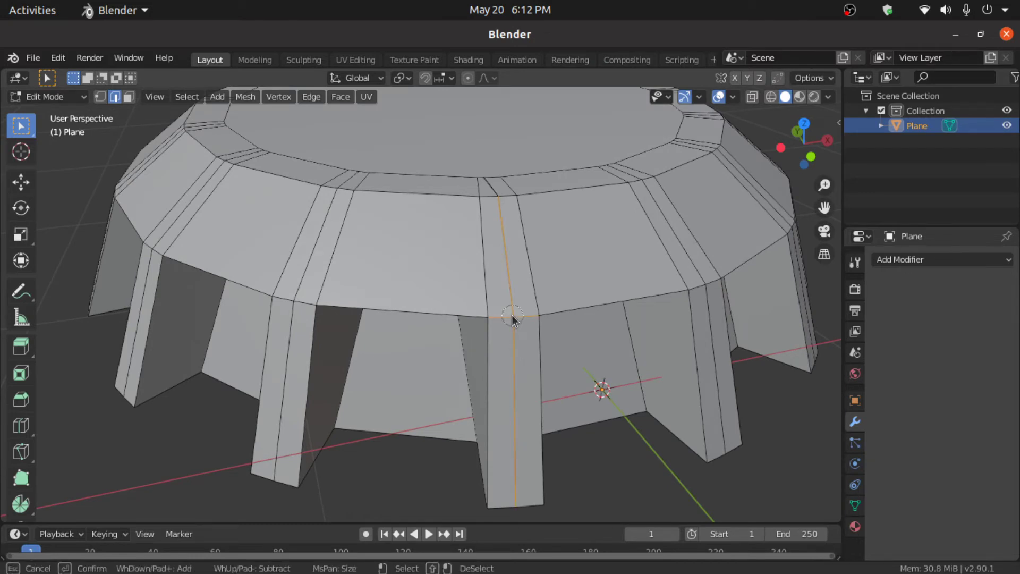
pyautogui.press('Escape')
# - Delete the selected leg edges, opening a gap in the cap's side
pyautogui.press('x')
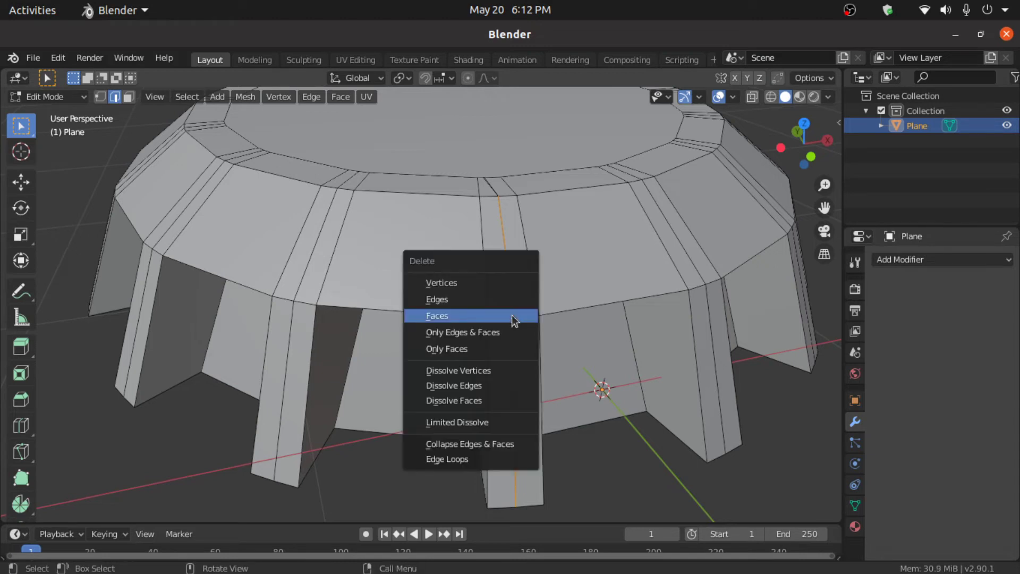
pyautogui.moveTo(505, 304); pyautogui.dragTo(501, 349, button='middle')
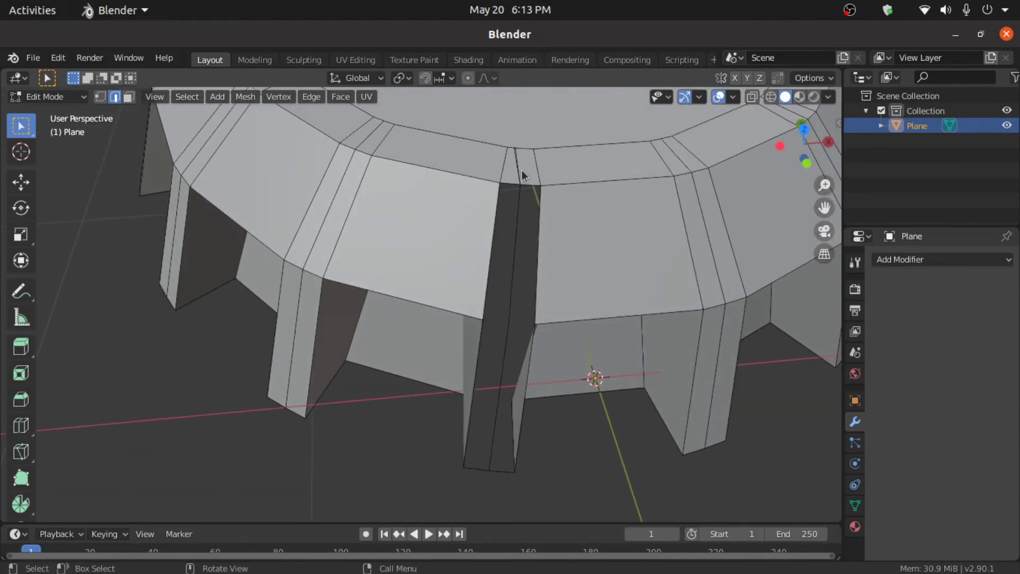
pyautogui.press('x')
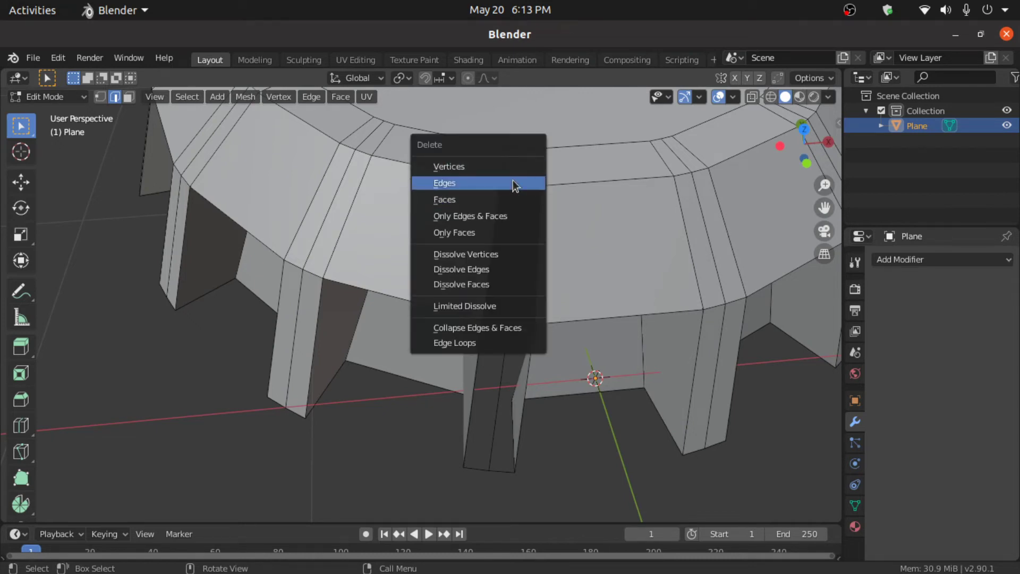
pyautogui.click(513, 182)
pyautogui.press('x')
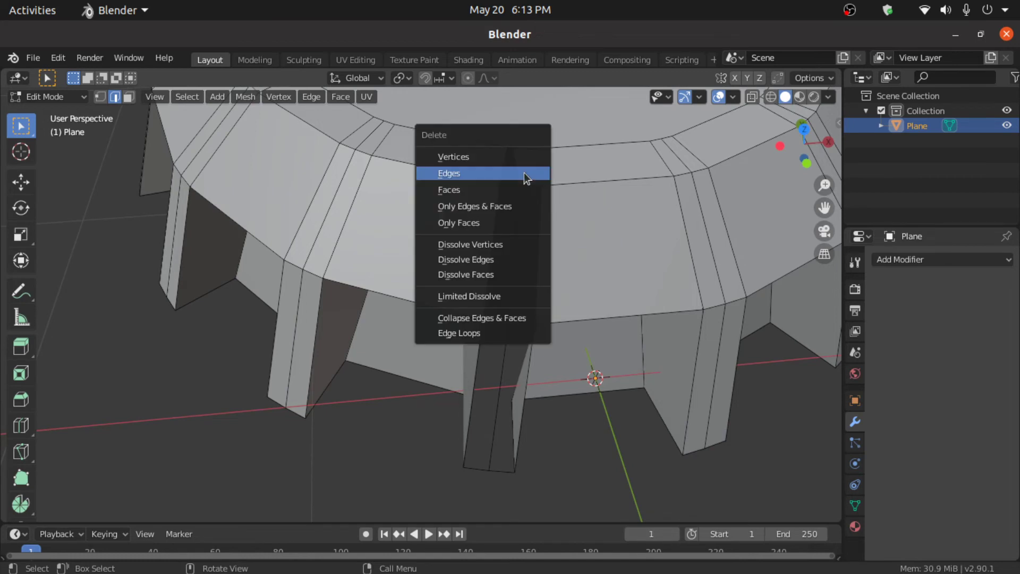
pyautogui.click(521, 173)
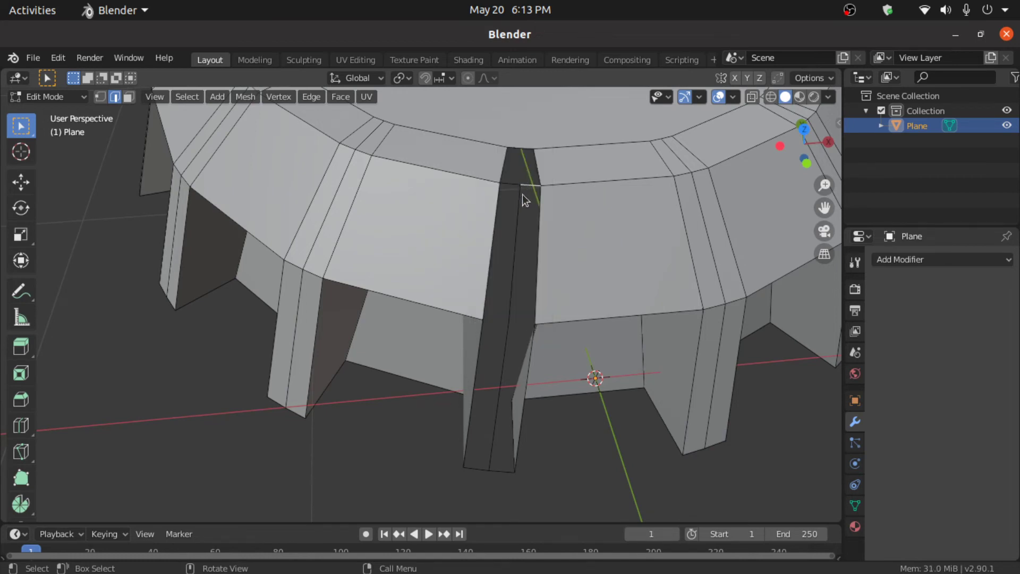
# - Select the gap's vertical, bottom and inner edges and delete them to open the slit
pyautogui.keyDown('shift'); pyautogui.click(517, 225); pyautogui.keyUp('shift')
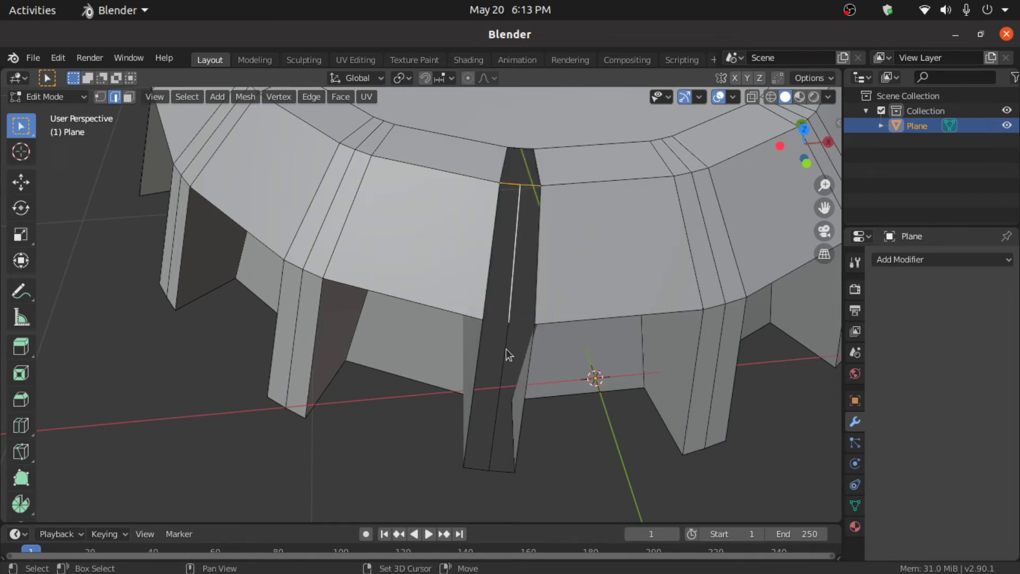
pyautogui.keyDown('shift'); pyautogui.click(475, 469); pyautogui.keyUp('shift')
pyautogui.moveTo(494, 471); pyautogui.dragTo(524, 421, button='middle')
pyautogui.keyDown('shift'); pyautogui.click(499, 403); pyautogui.keyUp('shift')
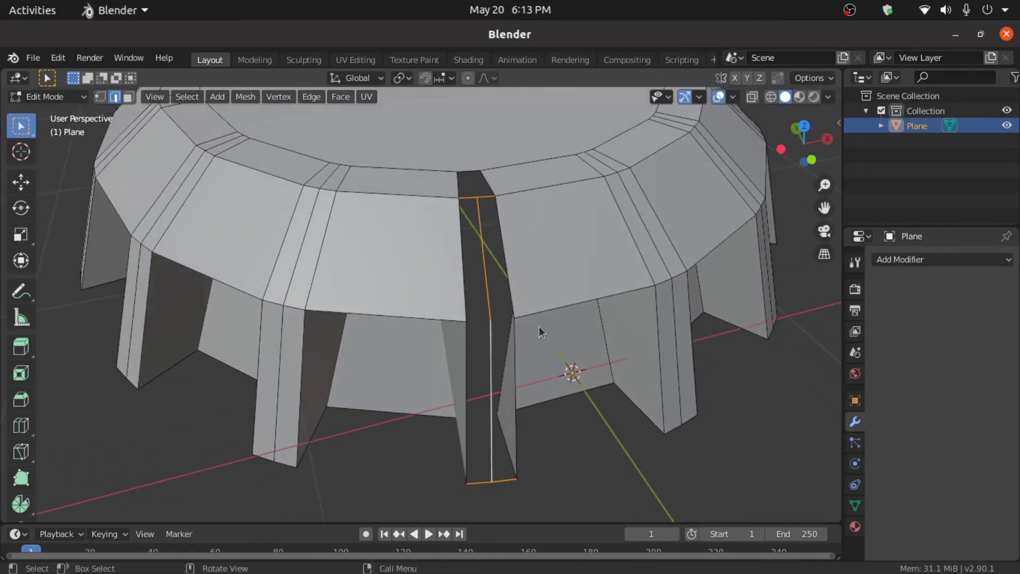
pyautogui.press('x')
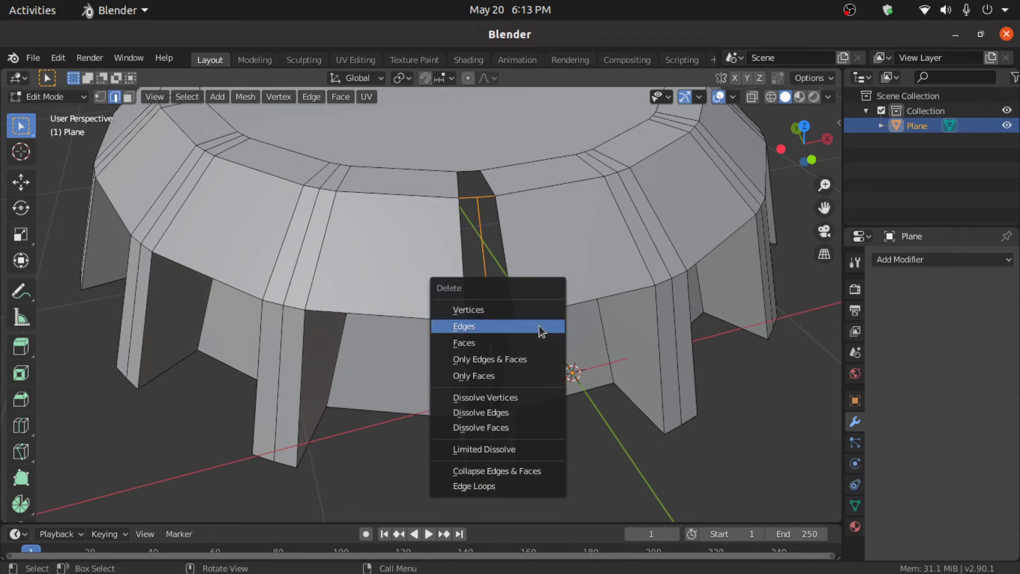
pyautogui.click(539, 325)
pyautogui.keyDown('shift'); pyautogui.scroll(5, 512, 298); pyautogui.keyUp('shift')
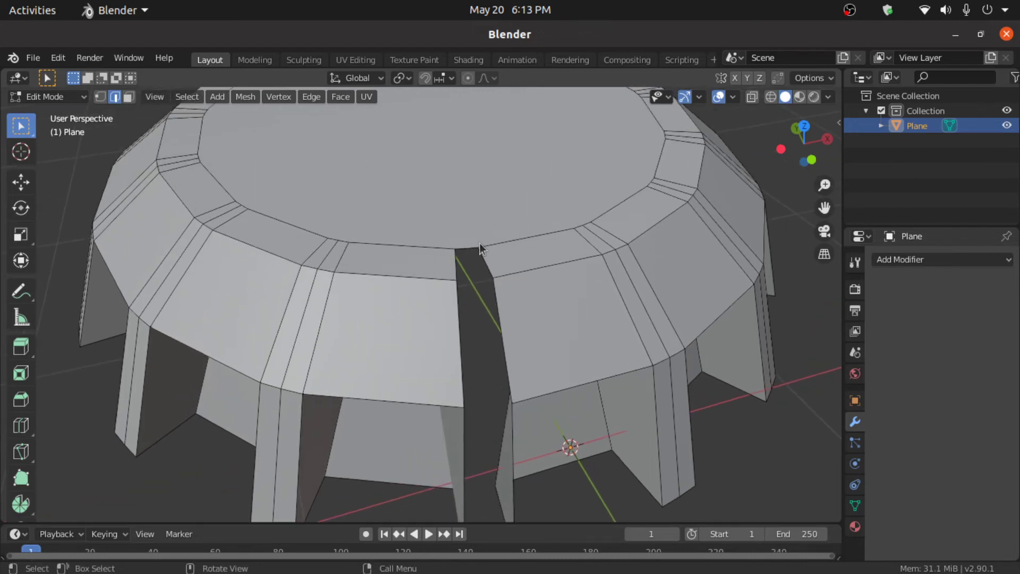
# - In Face select, delete the cap's central top face
pyautogui.click(133, 101)
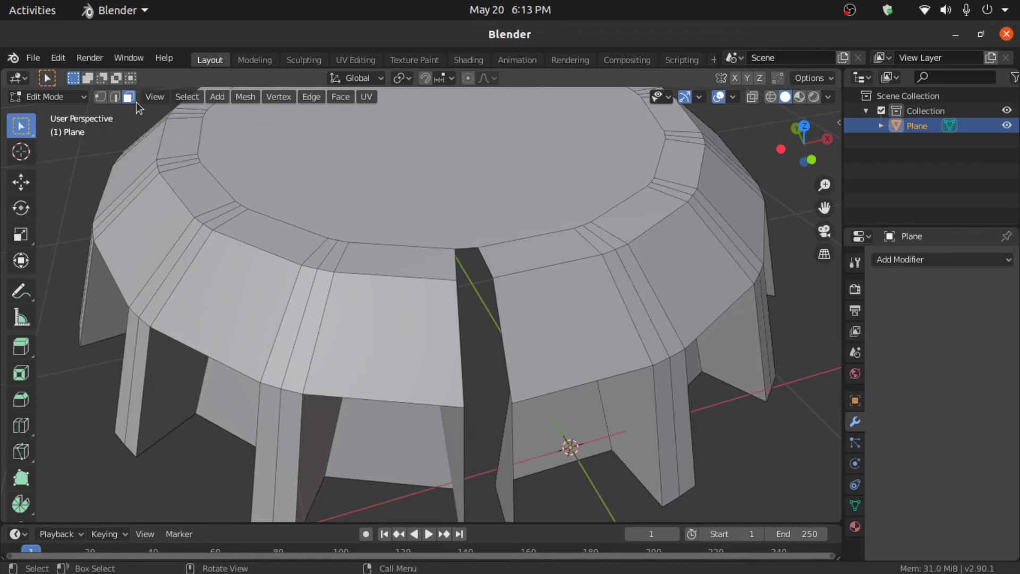
pyautogui.click(340, 178)
pyautogui.press('x')
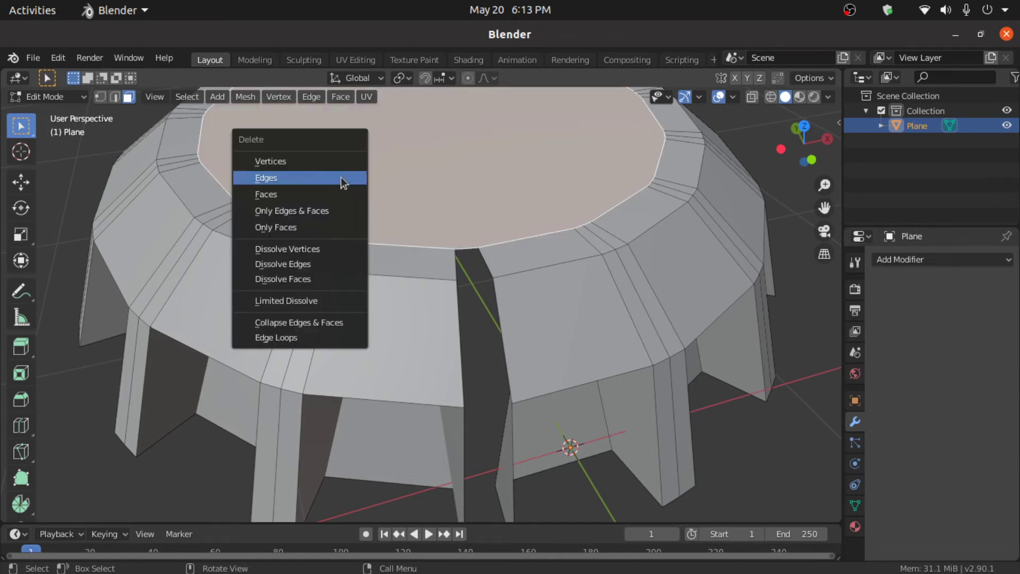
pyautogui.click(343, 195)
pyautogui.moveTo(476, 333)
pyautogui.mouseDown(button='middle')
pyautogui.moveTo(467, 344)
pyautogui.moveTo(486, 324)
pyautogui.mouseUp(button='middle')
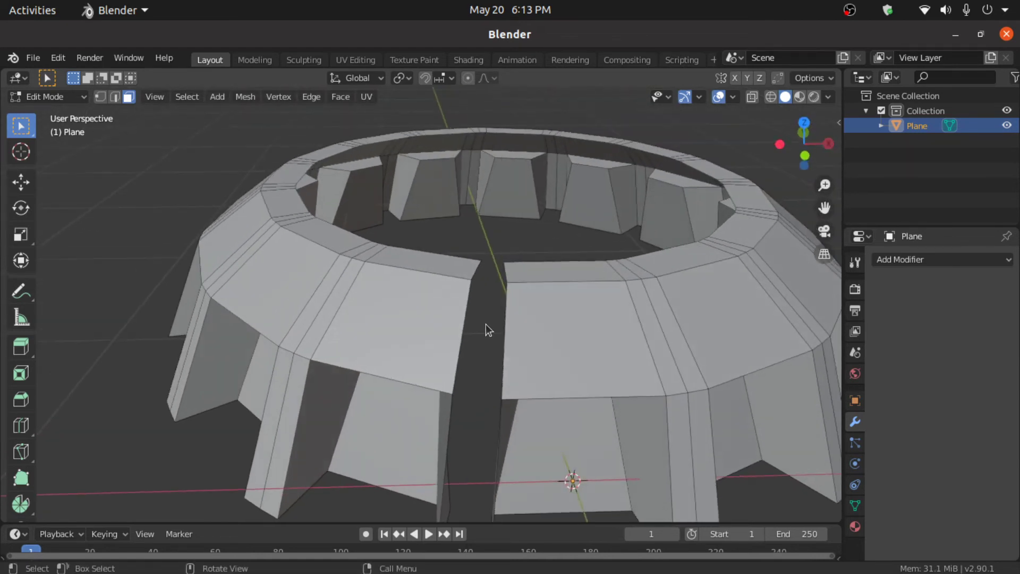
# - In Vertex select, delete the stray lone vertex left in the ring's gap
pyautogui.click(100, 96)
pyautogui.moveTo(128, 109); pyautogui.dragTo(333, 219, button='middle')
pyautogui.scroll(-3, 451, 328)
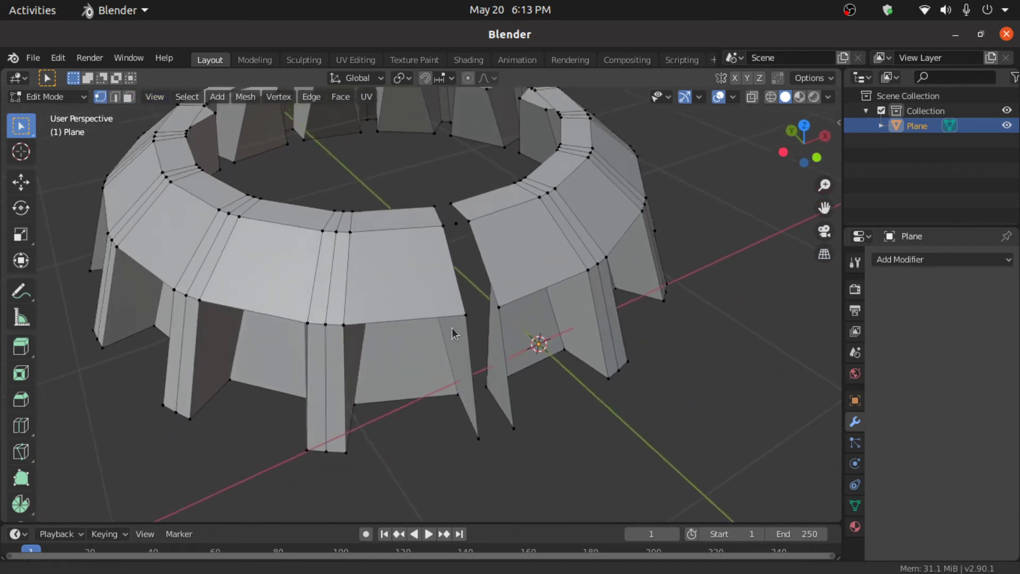
pyautogui.moveTo(452, 327); pyautogui.dragTo(639, 396, button='middle')
pyautogui.scroll(5, 639, 396)
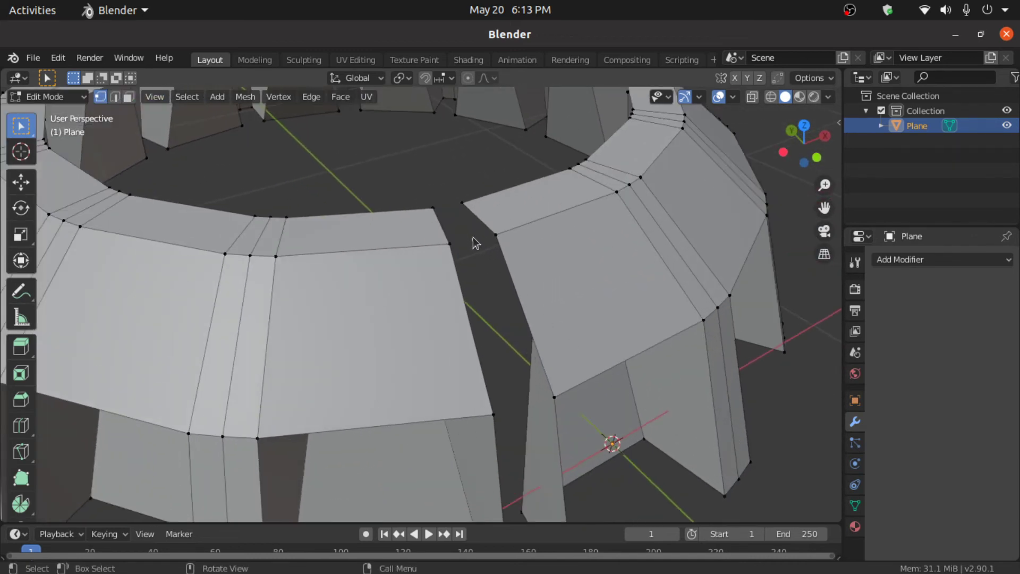
pyautogui.press('x')
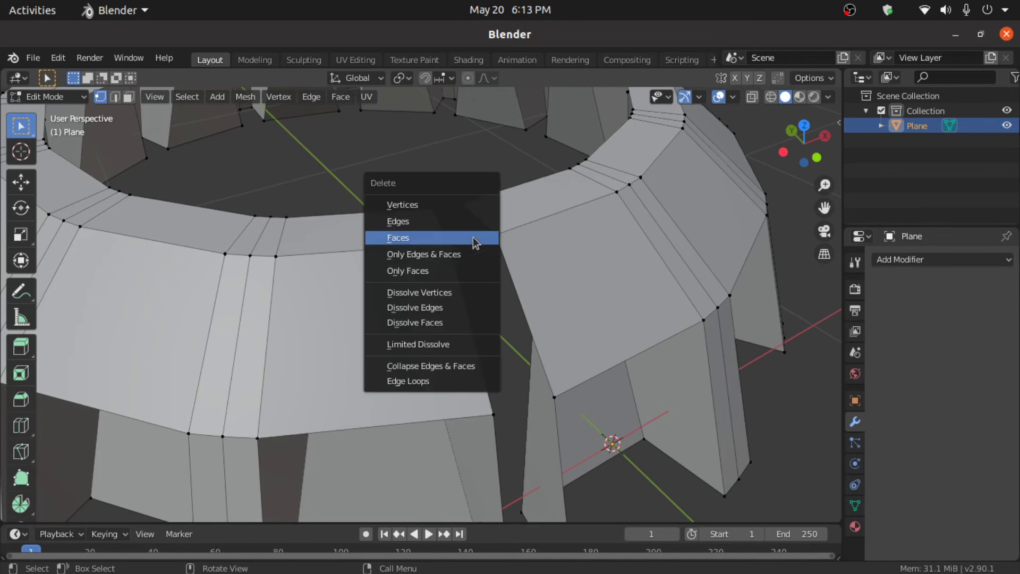
pyautogui.click(458, 204)
pyautogui.moveTo(474, 246); pyautogui.dragTo(457, 251, button='middle')
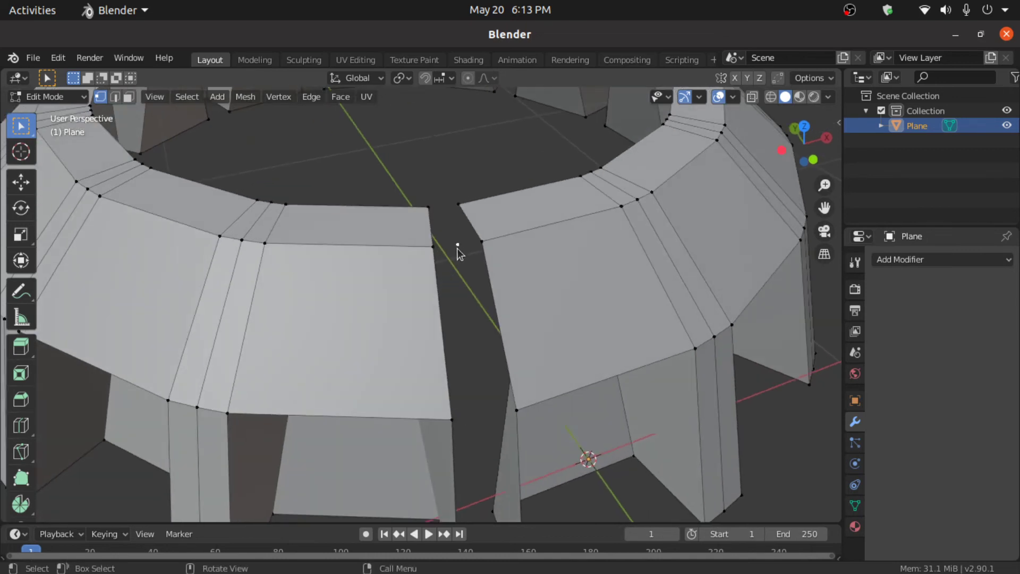
pyautogui.press('x')
# - Select facing corner vertices across the gap, ending with the two leg-bottom vertices
pyautogui.click(460, 251)
pyautogui.click(433, 246)
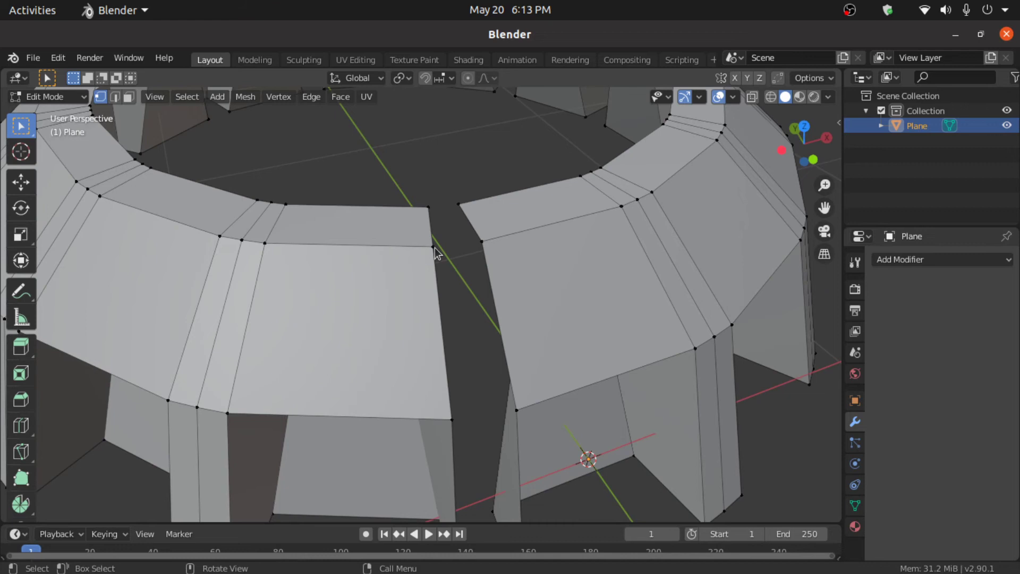
pyautogui.keyDown('shift'); pyautogui.click(476, 244); pyautogui.keyUp('shift')
pyautogui.click(457, 204)
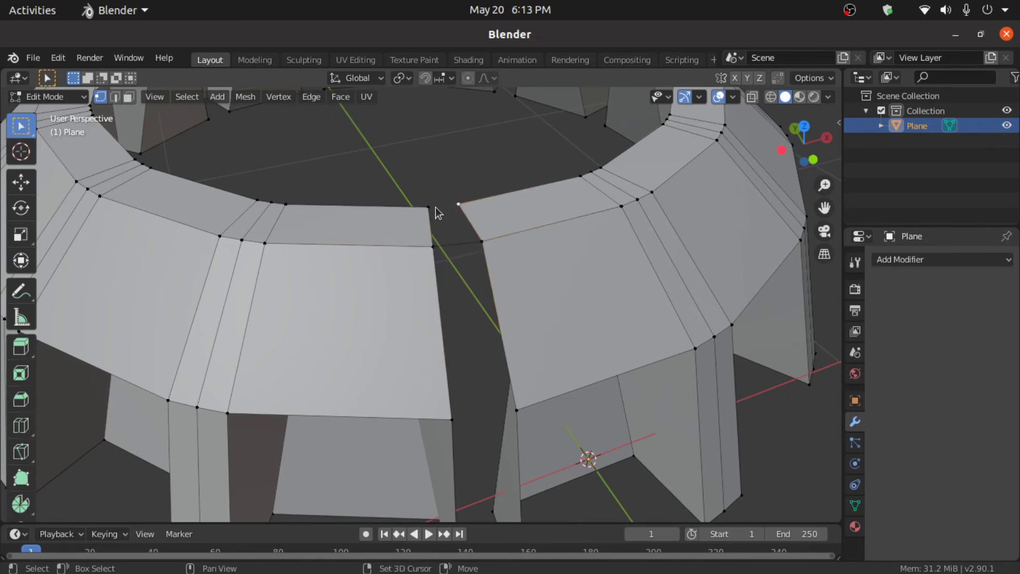
pyautogui.keyDown('shift'); pyautogui.click(435, 208); pyautogui.keyUp('shift')
pyautogui.keyDown('shift'); pyautogui.moveTo(506, 345); pyautogui.dragTo(483, 324, button='middle'); pyautogui.keyUp('shift')
pyautogui.click(445, 365)
pyautogui.keyDown('shift'); pyautogui.click(495, 358); pyautogui.keyUp('shift')
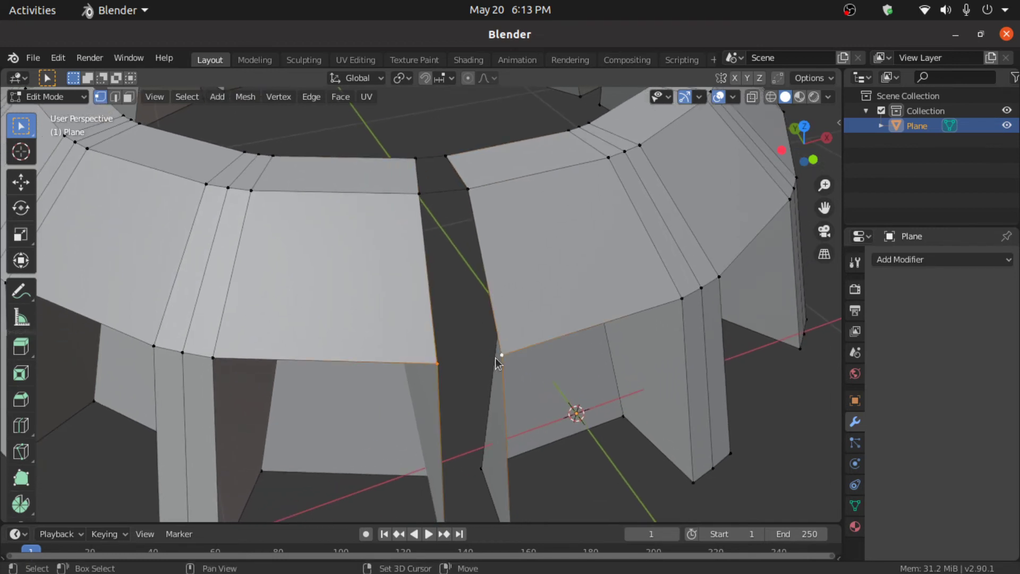
pyautogui.keyDown('shift'); pyautogui.scroll(-5, 499, 362); pyautogui.keyUp('shift')
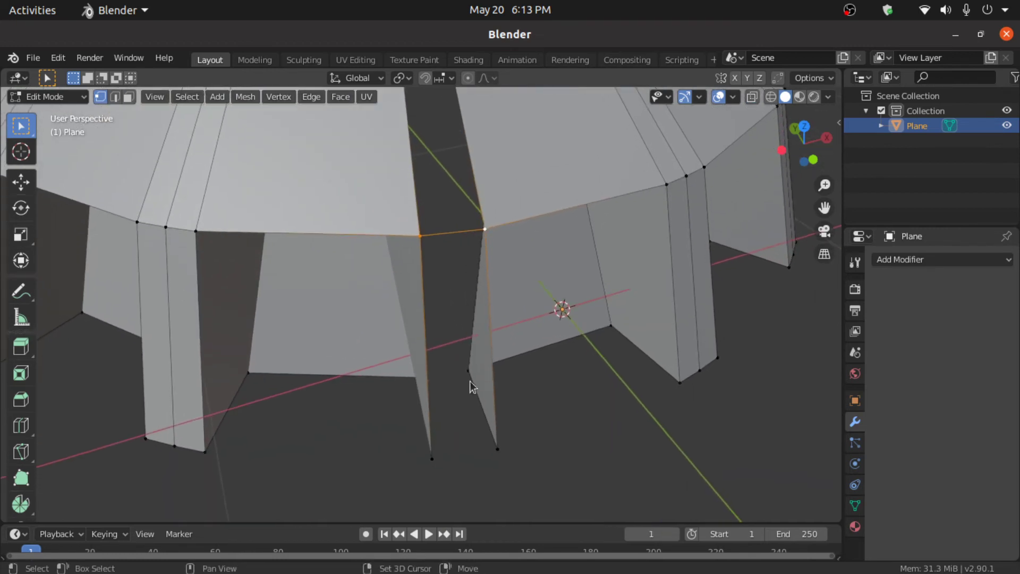
pyautogui.click(435, 456)
pyautogui.keyDown('shift'); pyautogui.click(498, 452); pyautogui.keyUp('shift')
# - Connect the leg bottoms with an edge, then join the gap's two edge loops with top and bottom edges
pyautogui.press('f')
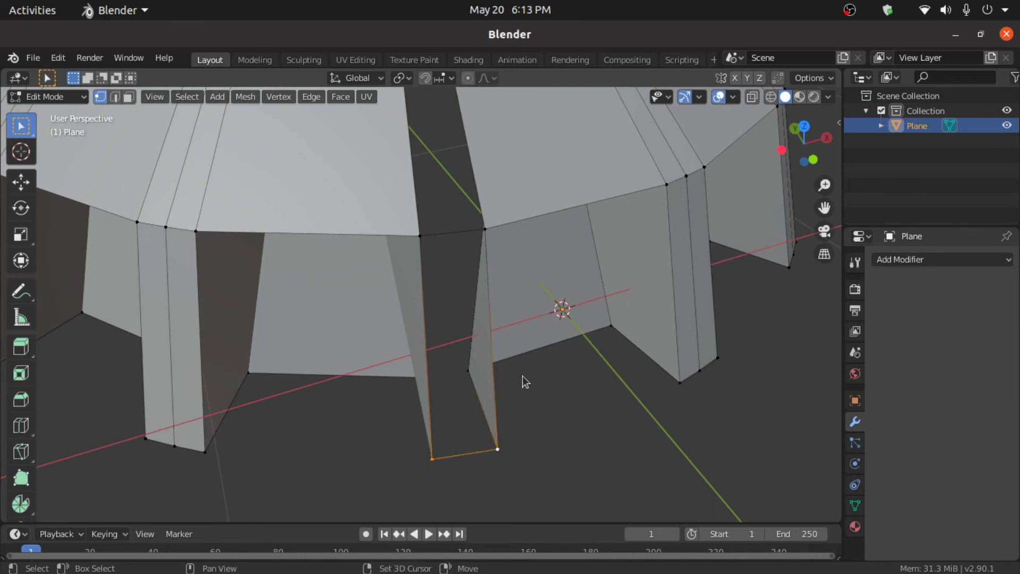
pyautogui.keyDown('shift'); pyautogui.moveTo(522, 377); pyautogui.dragTo(530, 463, button='middle'); pyautogui.keyUp('shift')
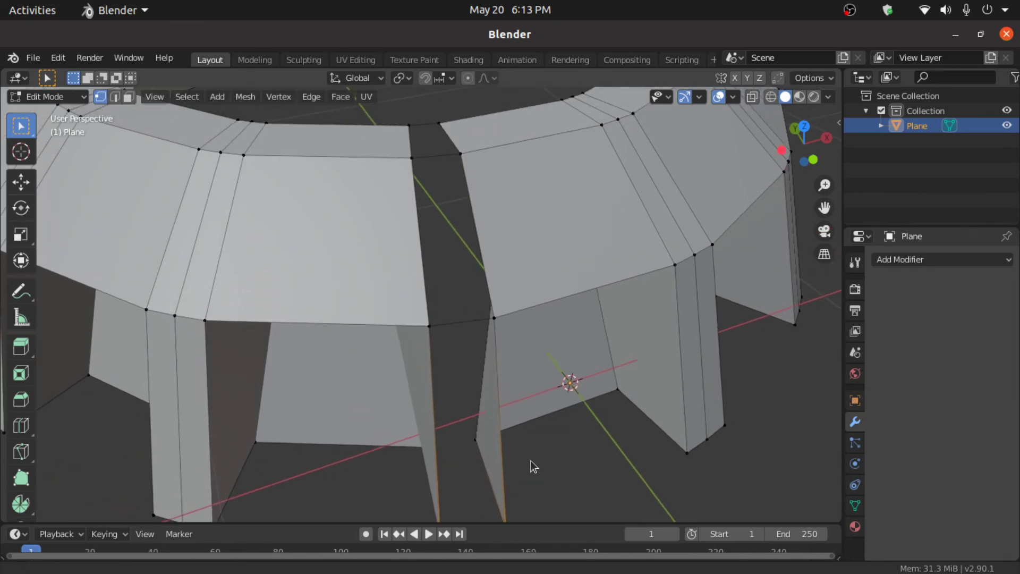
pyautogui.click(114, 96)
pyautogui.keyDown('alt'); pyautogui.click(421, 236); pyautogui.keyUp('alt')
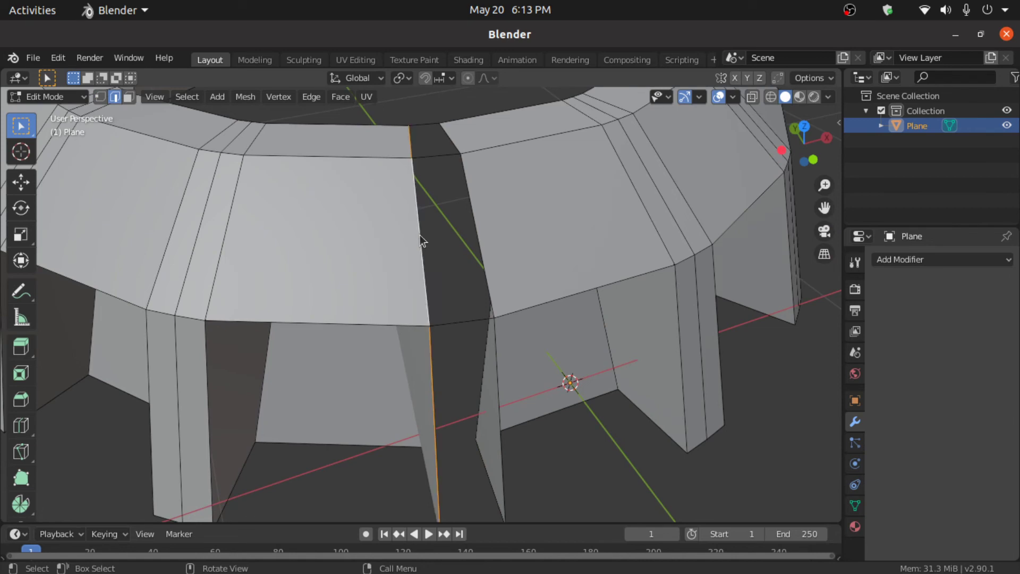
pyautogui.keyDown('alt'); pyautogui.keyDown('shift'); pyautogui.click(480, 239); pyautogui.keyUp('shift'); pyautogui.keyUp('alt')
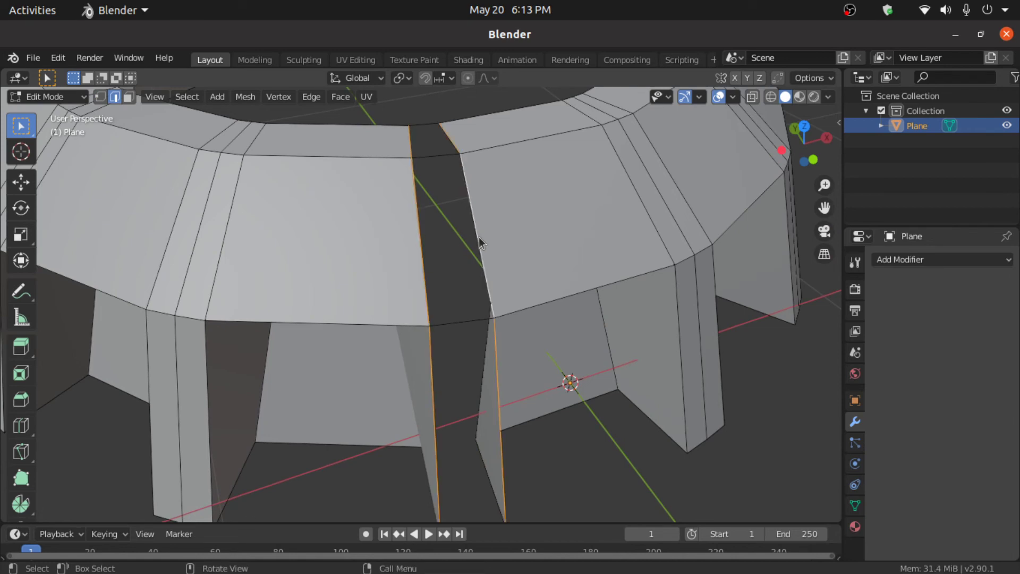
pyautogui.press('f')
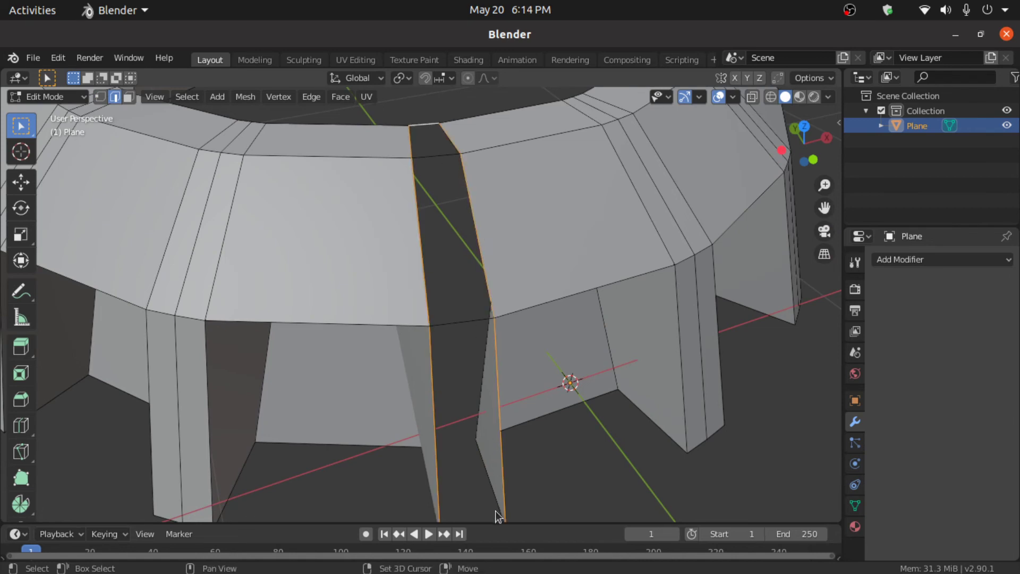
pyautogui.keyDown('shift'); pyautogui.scroll(-5, 495, 511); pyautogui.keyUp('shift')
pyautogui.press('f')
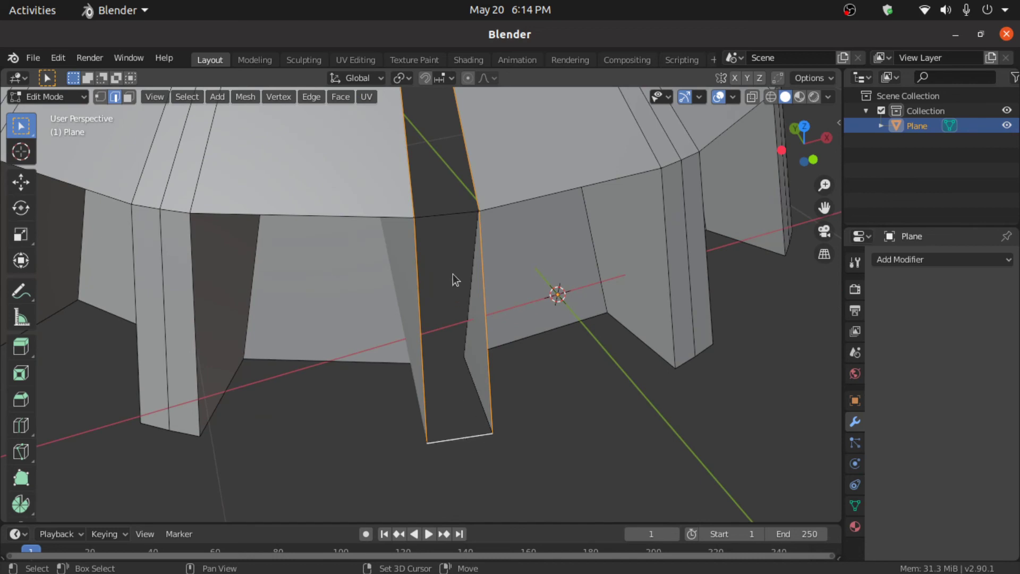
# - Fill the gap strip with new faces, then deselect it
pyautogui.moveTo(447, 214); pyautogui.dragTo(457, 238, button='middle')
pyautogui.keyDown('shift'); pyautogui.click(449, 213); pyautogui.keyUp('shift')
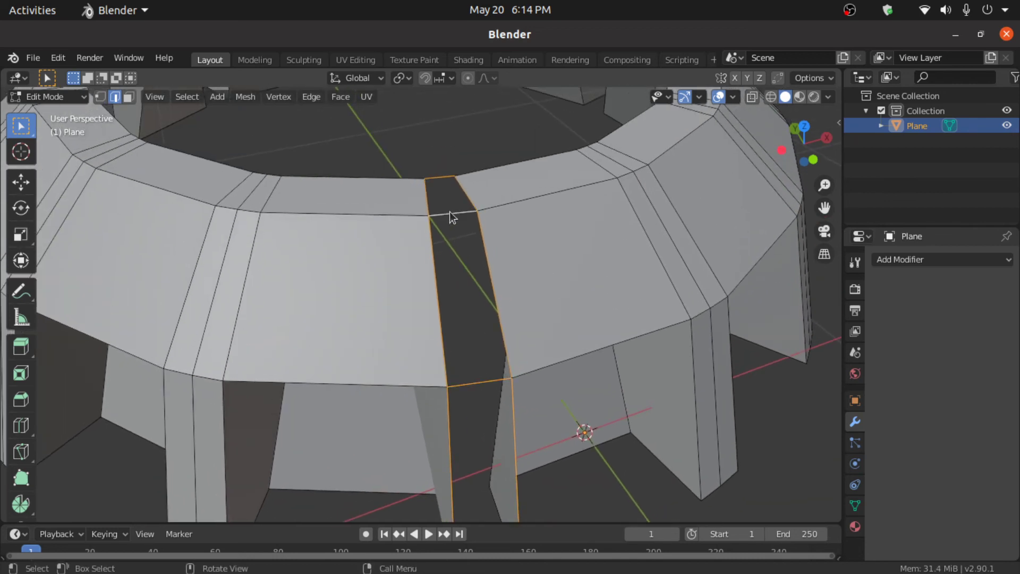
pyautogui.press('f')
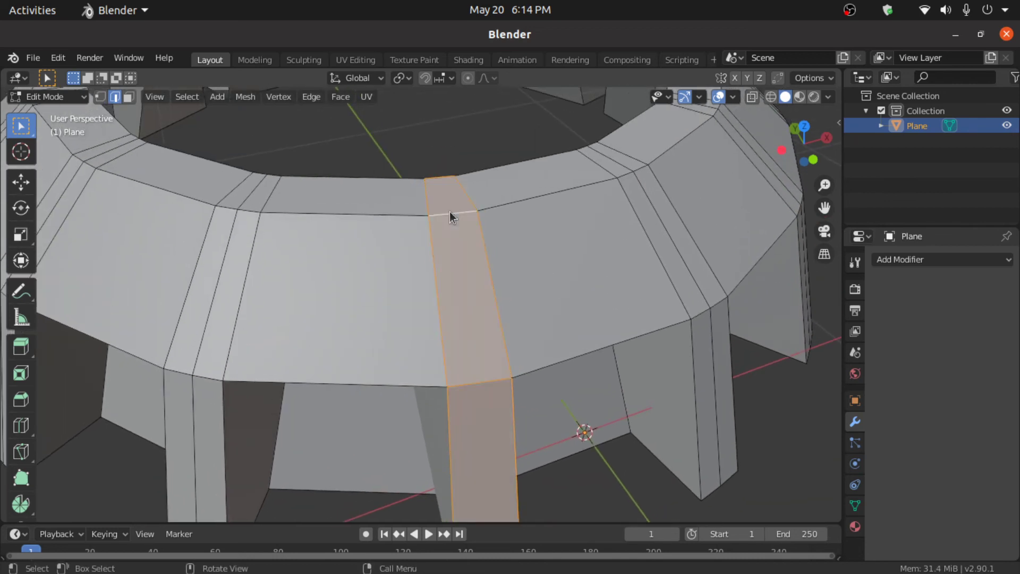
pyautogui.click(652, 492)
pyautogui.scroll(-5, 568, 432)
pyautogui.scroll(3, 447, 295)
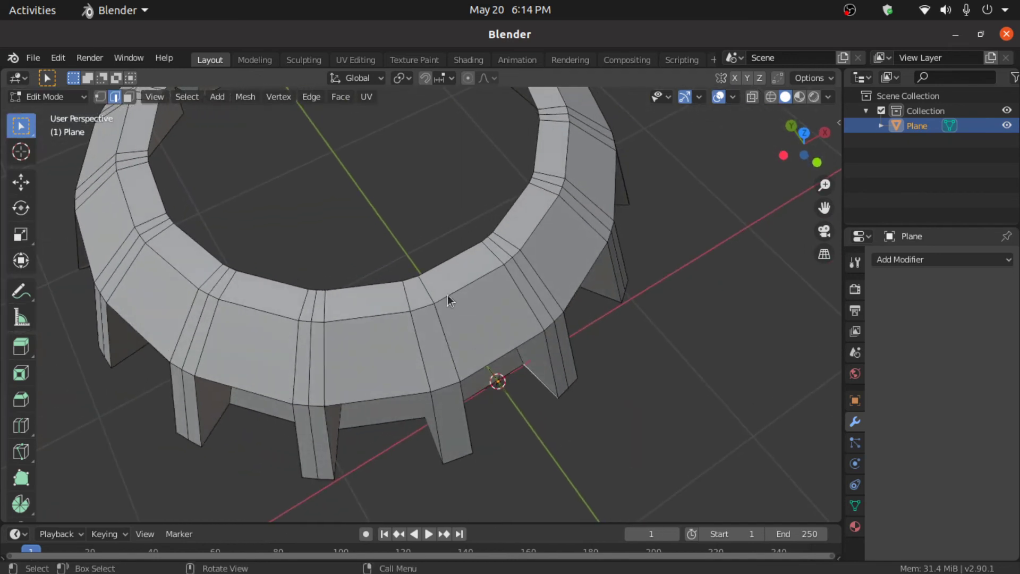
# - Fill the inner rim loop with a face, inset it, and return to Object Mode
pyautogui.keyDown('alt'); pyautogui.click(442, 264); pyautogui.keyUp('alt')
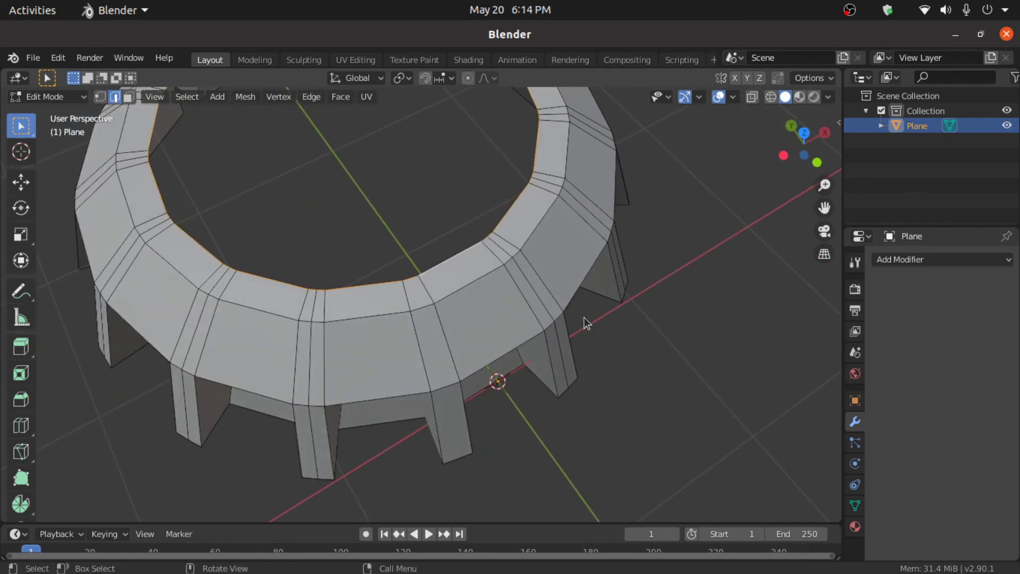
pyautogui.press('f')
pyautogui.press('i')
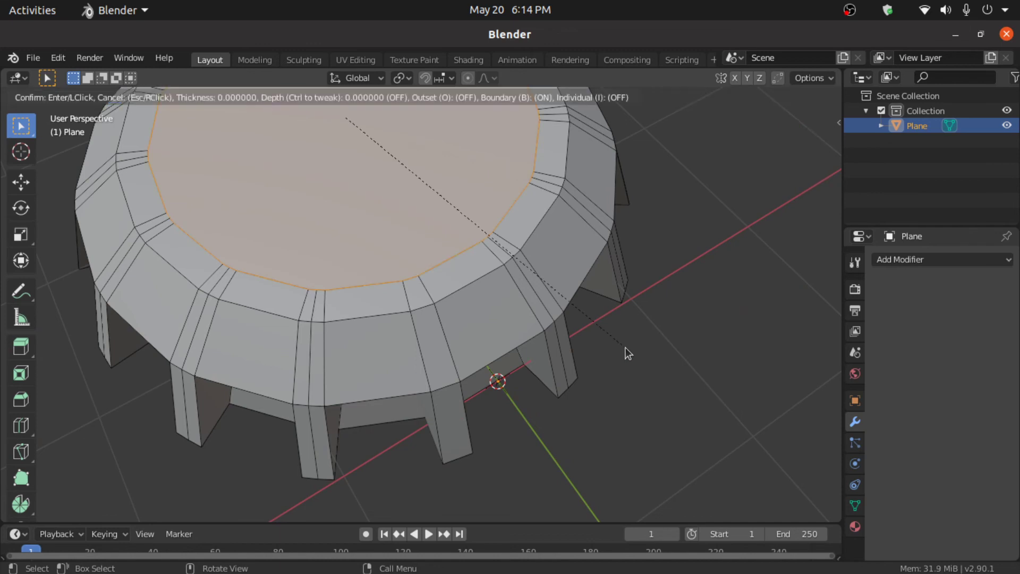
pyautogui.click(609, 335)
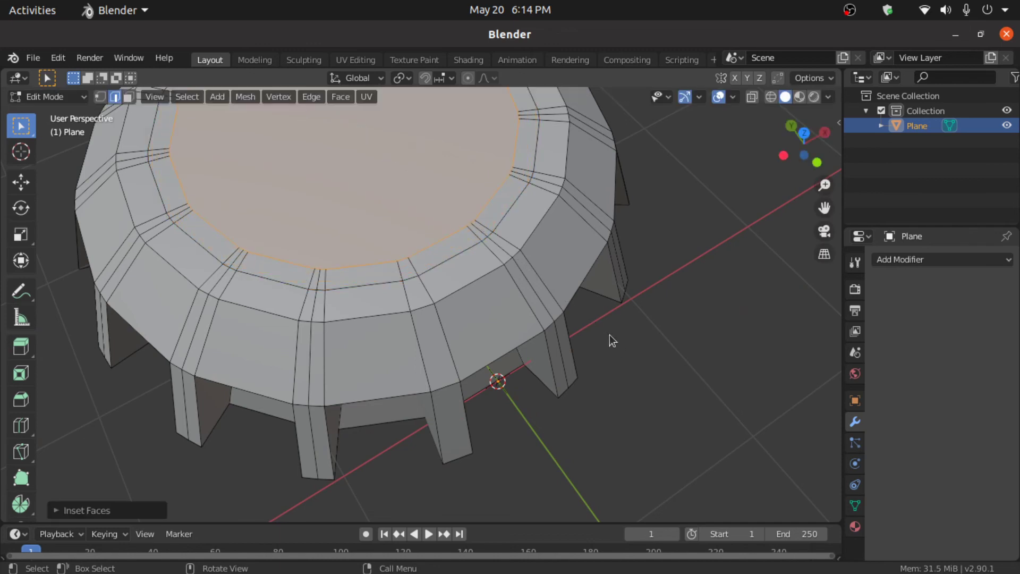
pyautogui.press('Tab')
pyautogui.moveTo(609, 336); pyautogui.dragTo(563, 275, button='middle')
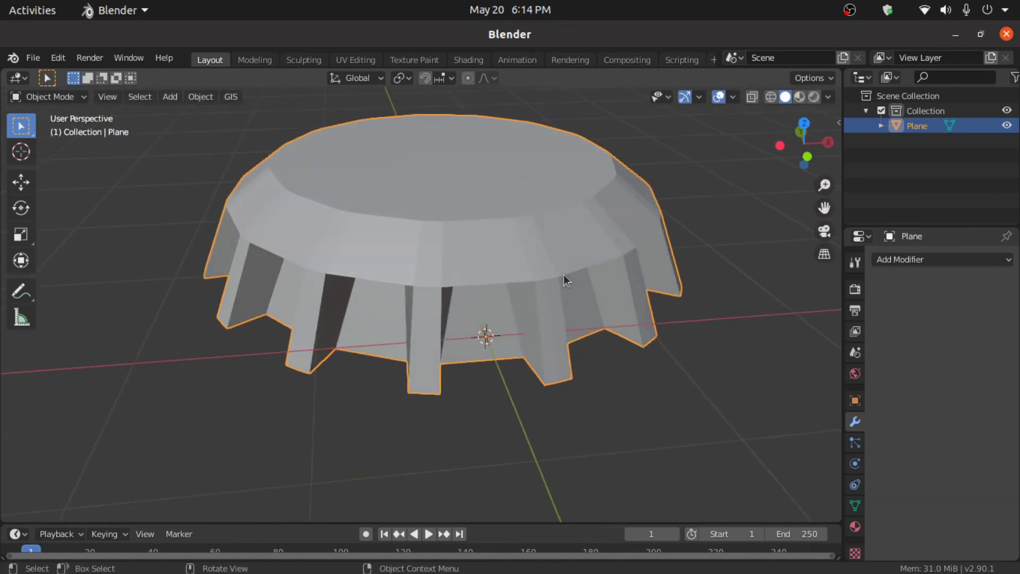
# - Add a Subdivision Surface modifier, raise viewport levels to 4, and apply Shade Smooth
pyautogui.click(906, 262)
pyautogui.click(742, 506)
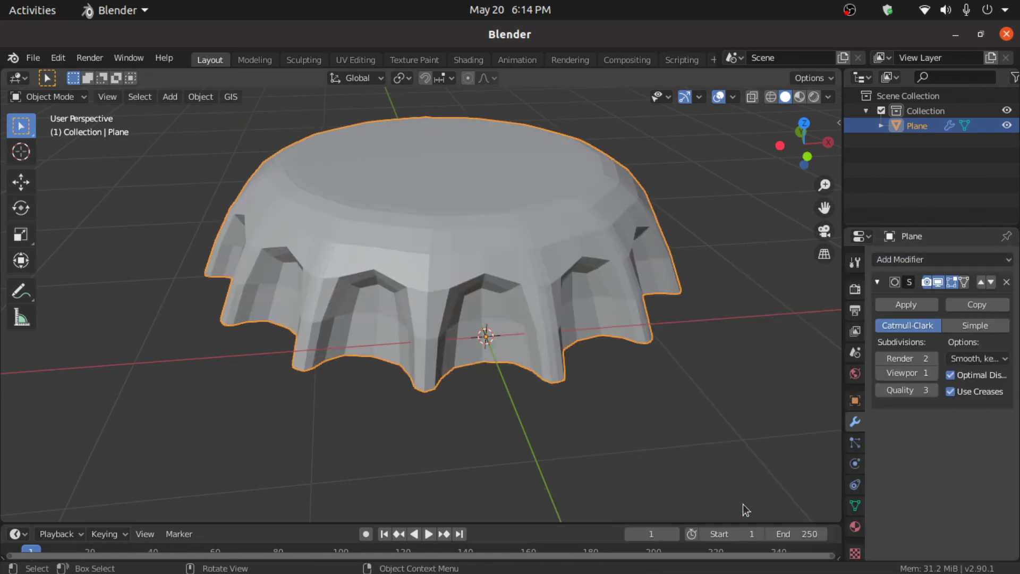
pyautogui.click(933, 373)
pyautogui.click(934, 373)
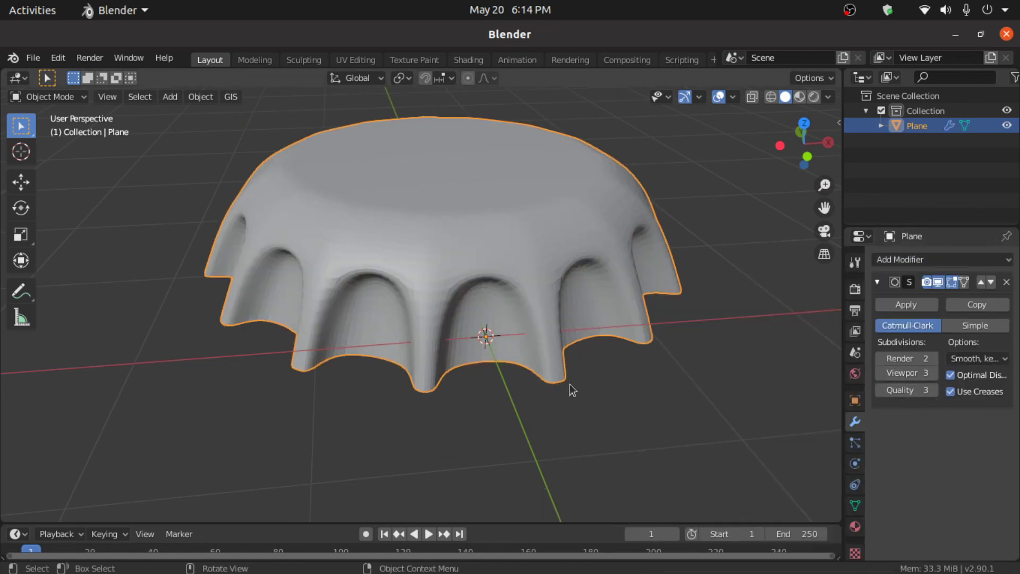
pyautogui.moveTo(569, 384); pyautogui.dragTo(469, 324, button='middle')
pyautogui.click(933, 369)
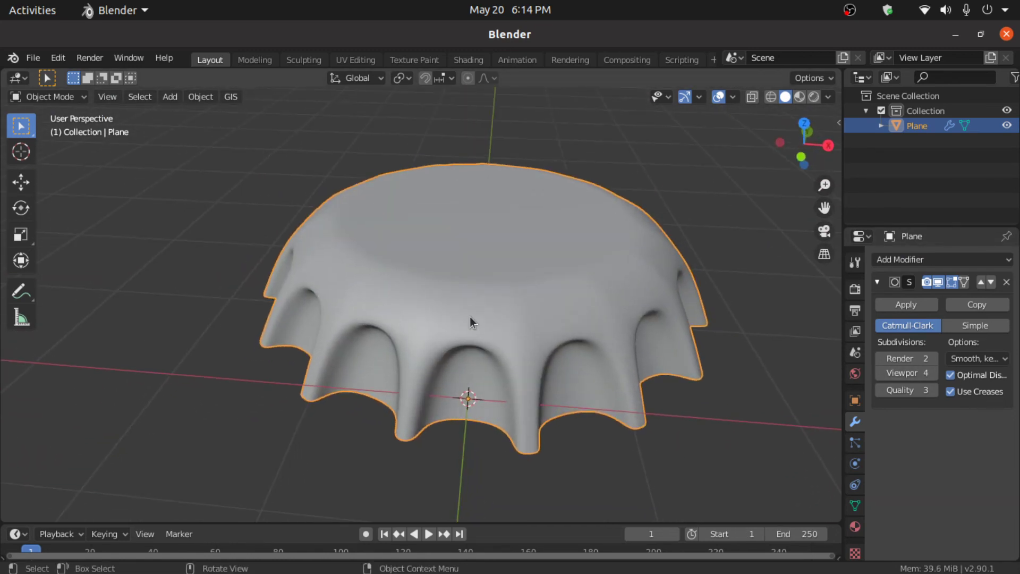
pyautogui.rightClick(470, 316)
pyautogui.click(469, 318)
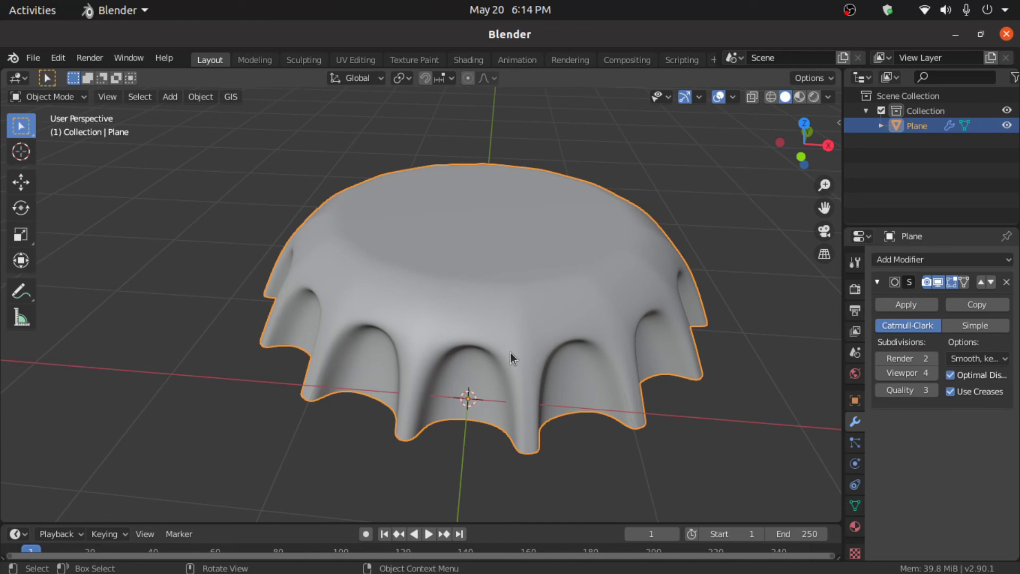